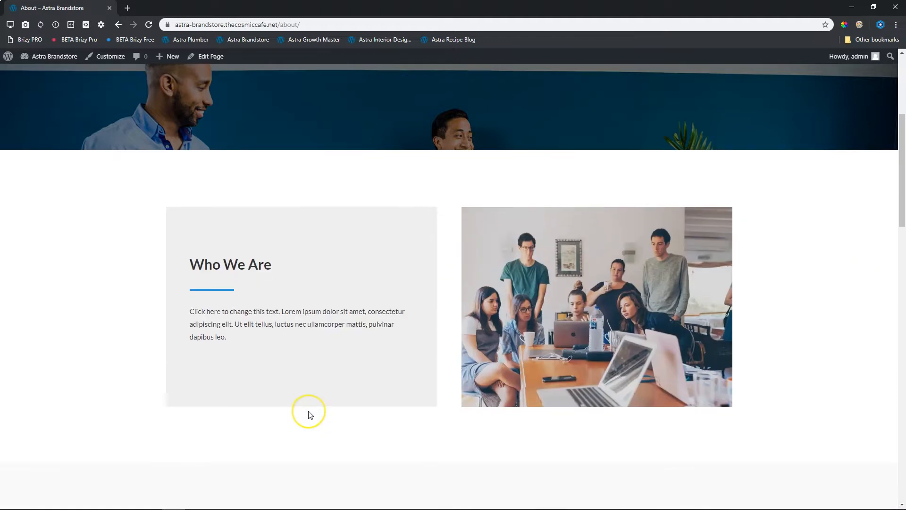
Examine the published About page, including the Who We Are, Our Team and Follow Us sections.
{"action": "scroll", "coordinate": [310, 415], "scroll_direction": "down", "scroll_amount": 12}
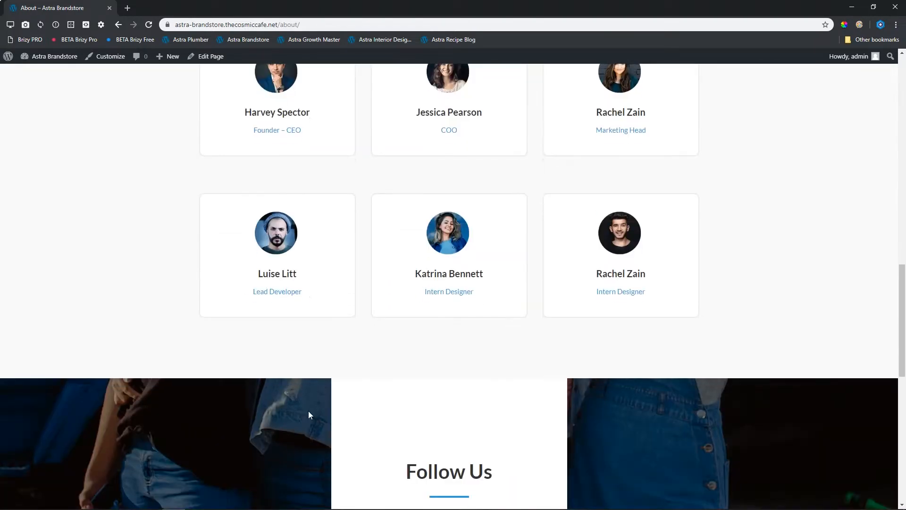
{"action": "scroll", "coordinate": [310, 414], "scroll_direction": "up", "scroll_amount": 12}
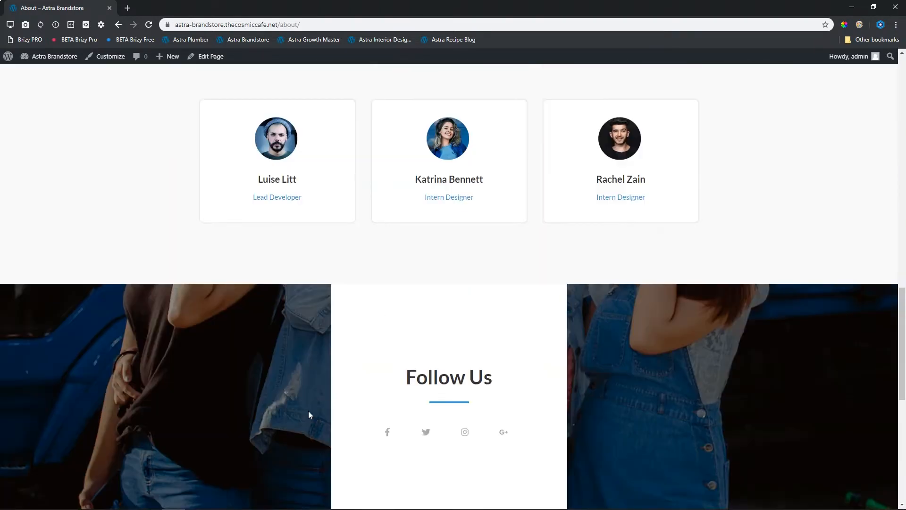
{"action": "scroll", "coordinate": [310, 415], "scroll_direction": "up", "scroll_amount": 4}
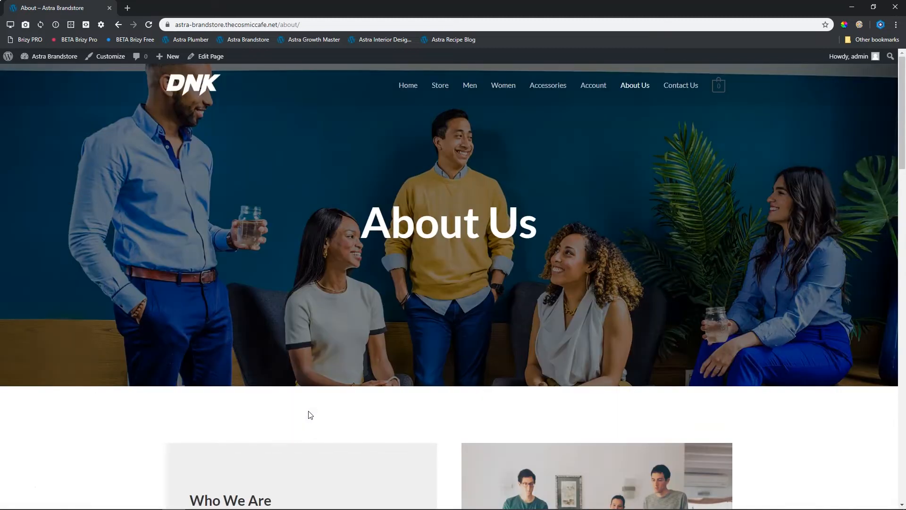
{"action": "scroll", "coordinate": [628, 272], "scroll_direction": "down", "scroll_amount": 4}
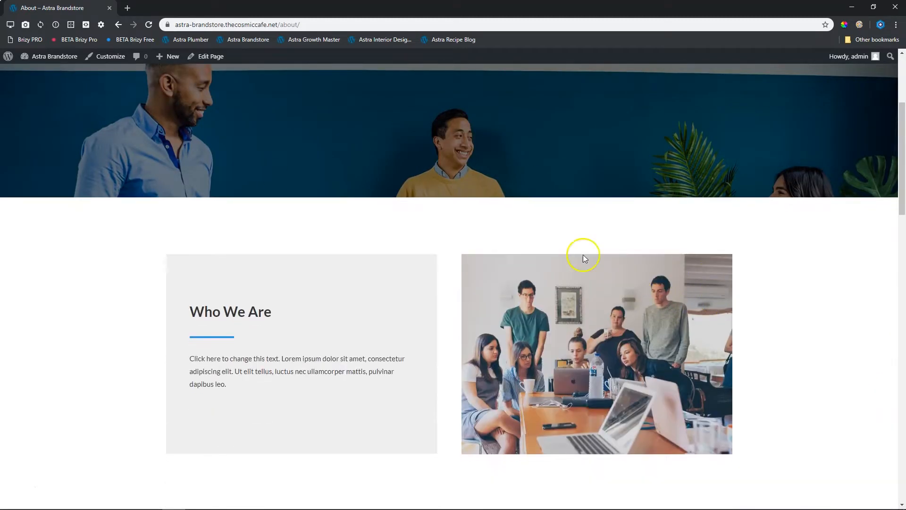
{"action": "scroll", "coordinate": [659, 328], "scroll_direction": "down", "scroll_amount": 10}
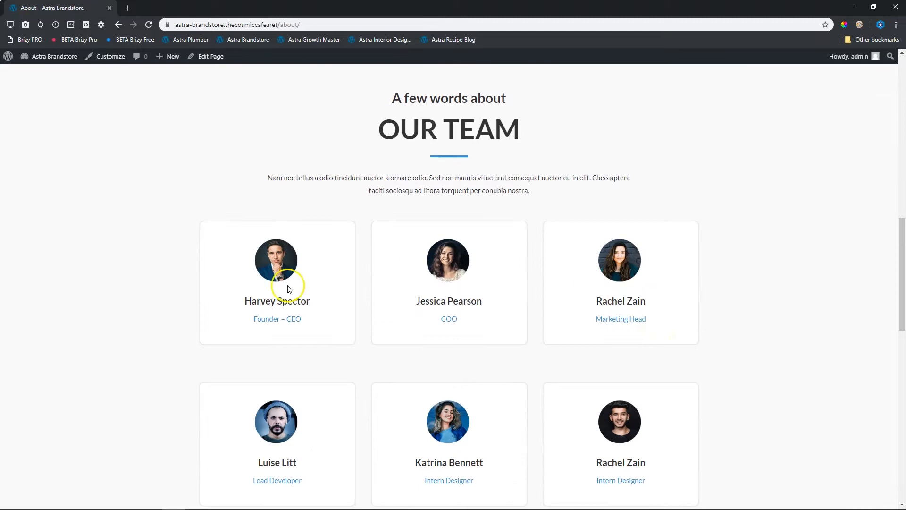
{"action": "scroll", "coordinate": [528, 323], "scroll_direction": "down", "scroll_amount": 5}
{"action": "scroll", "coordinate": [528, 323], "scroll_direction": "down", "scroll_amount": 5}
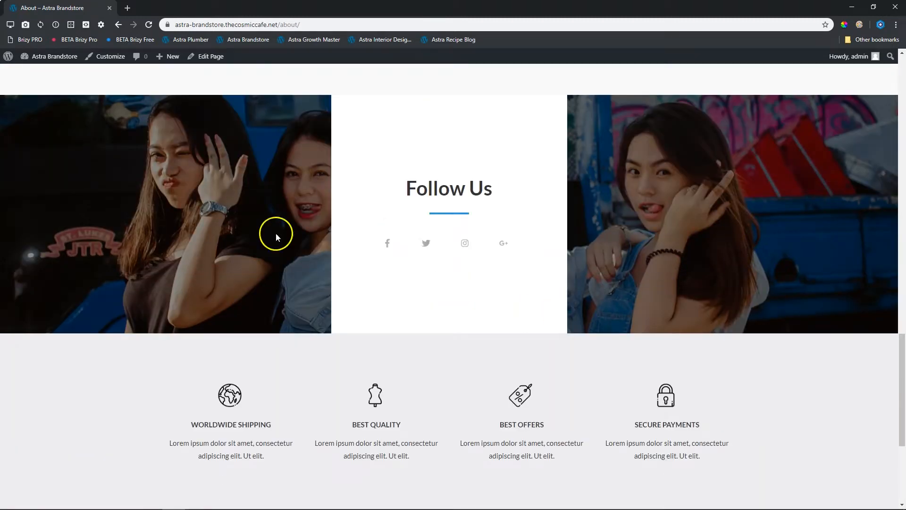
{"action": "scroll", "coordinate": [351, 273], "scroll_direction": "up", "scroll_amount": 20}
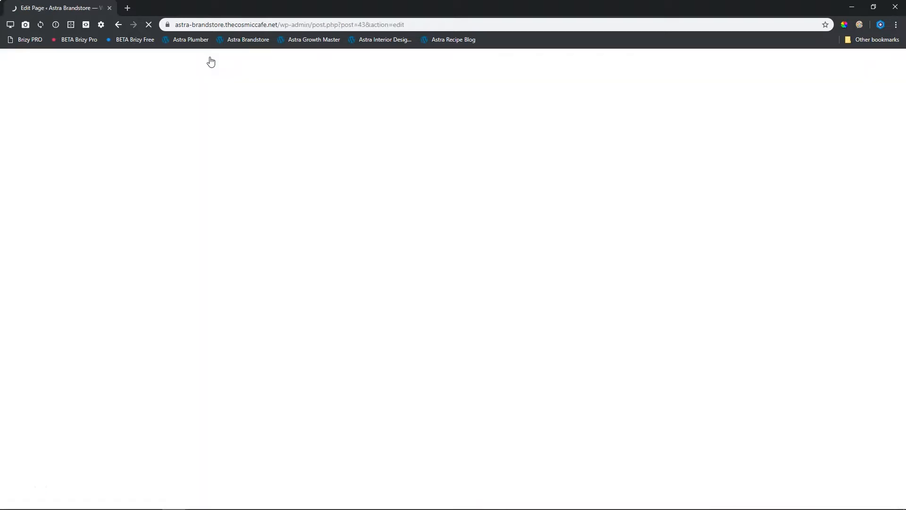
Search the block inserter for "team" in the section containing the Who We Are columns.
{"action": "scroll", "coordinate": [423, 225], "scroll_direction": "down", "scroll_amount": 10}
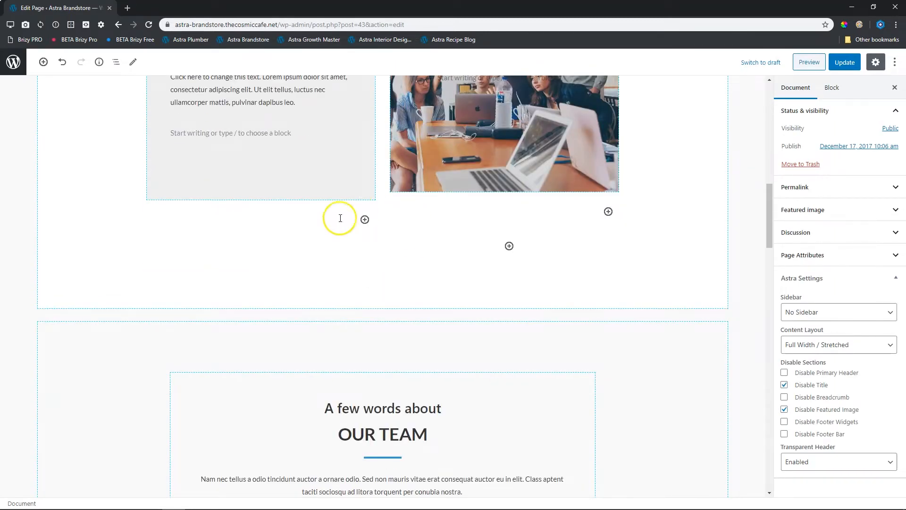
{"action": "left_click", "coordinate": [509, 247]}
{"action": "left_click", "coordinate": [555, 276]}
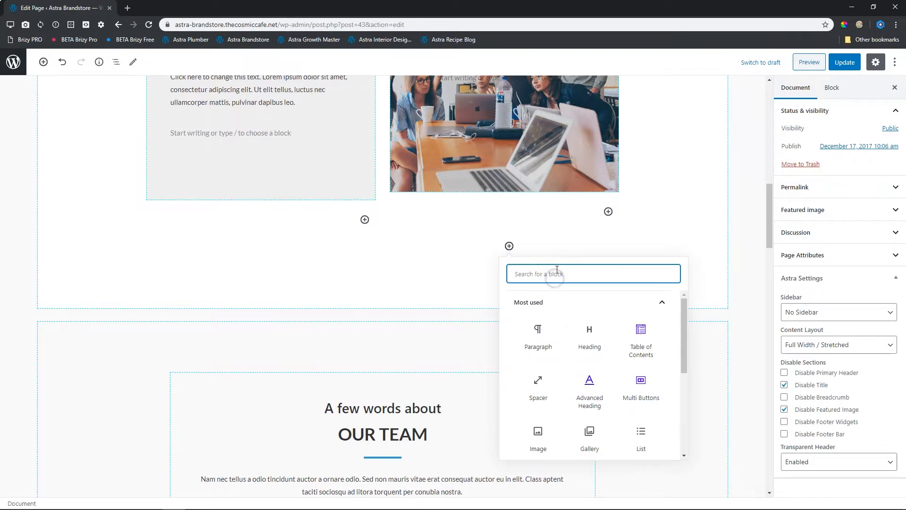
{"action": "type", "text": "team"}
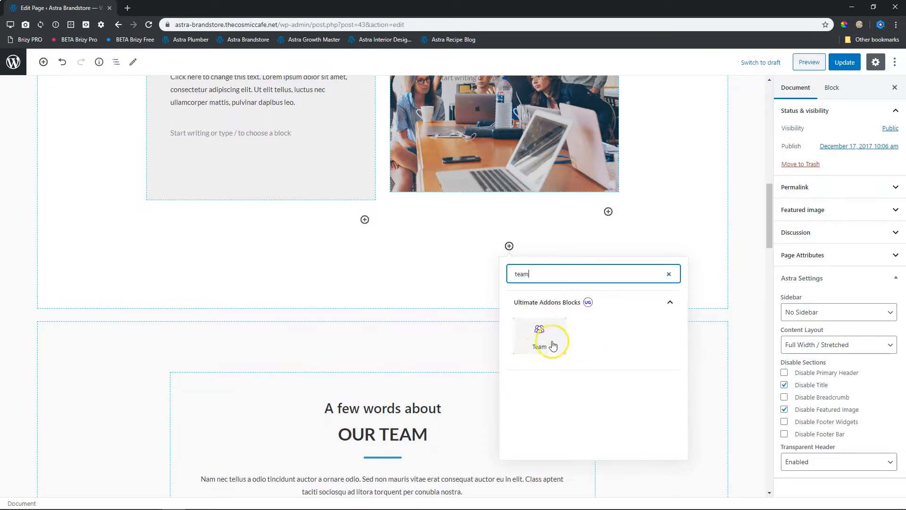
Clear the block search and insert the Team block from Ultimate Addons Blocks below the Who We Are columns.
{"action": "left_click", "coordinate": [670, 274]}
{"action": "left_click", "coordinate": [607, 305]}
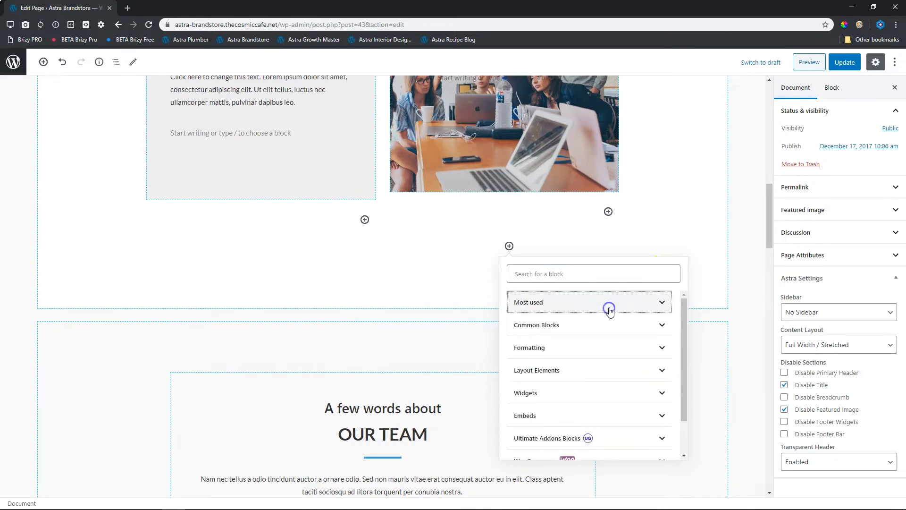
{"action": "scroll", "coordinate": [607, 310], "scroll_direction": "down", "scroll_amount": 2}
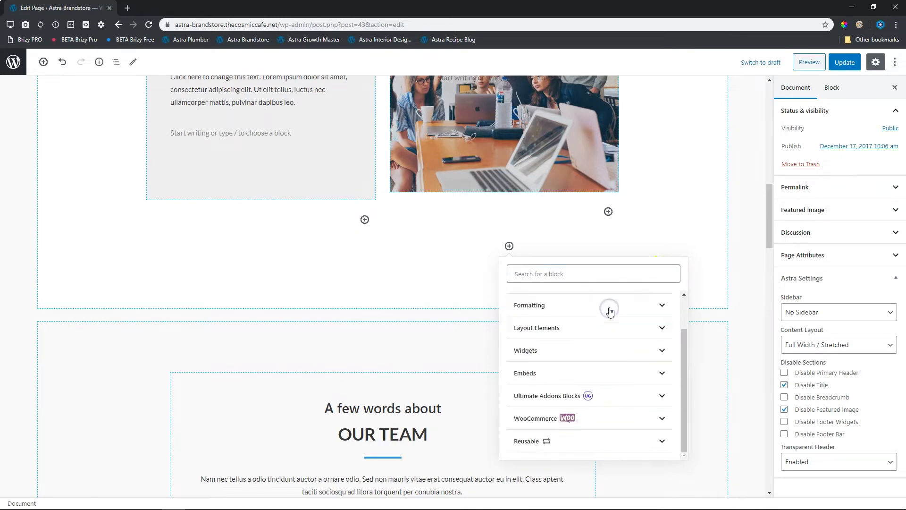
{"action": "left_click", "coordinate": [572, 398]}
{"action": "scroll", "coordinate": [591, 370], "scroll_direction": "down", "scroll_amount": 2}
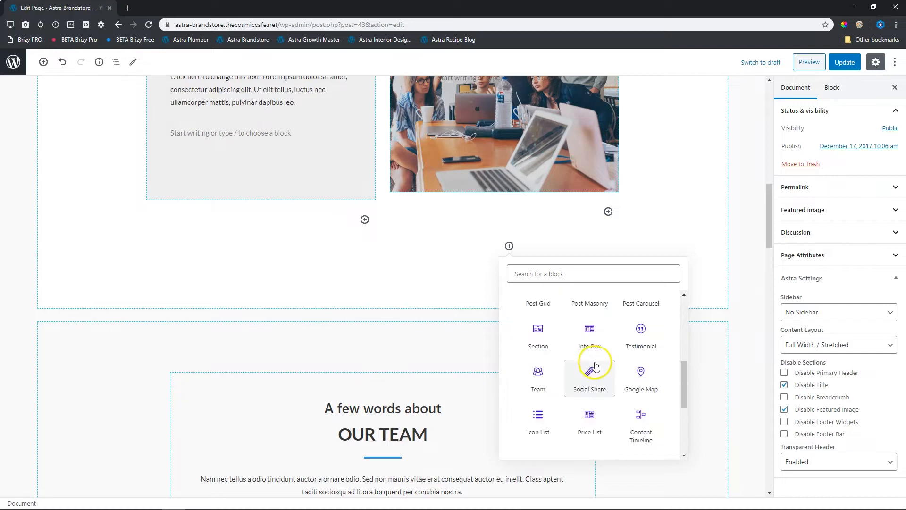
{"action": "scroll", "coordinate": [632, 349], "scroll_direction": "down", "scroll_amount": 2}
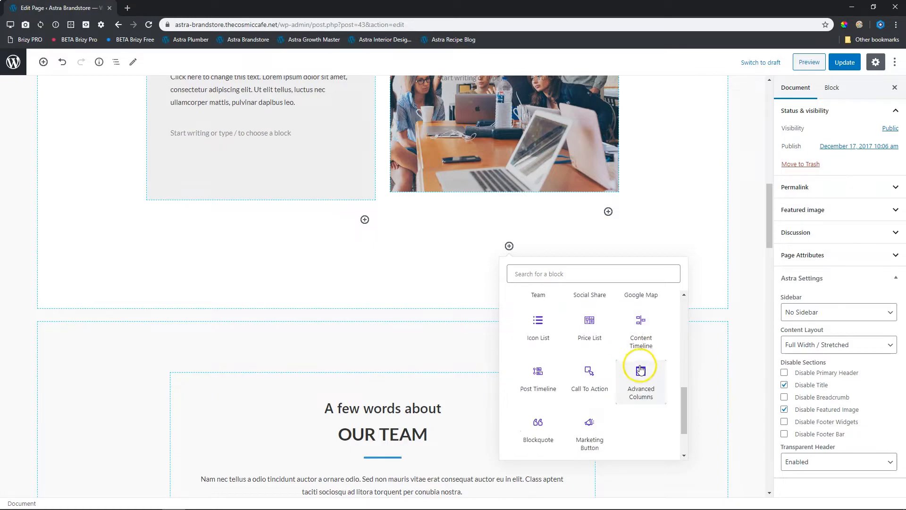
{"action": "scroll", "coordinate": [640, 368], "scroll_direction": "up", "scroll_amount": 3}
{"action": "scroll", "coordinate": [656, 362], "scroll_direction": "down", "scroll_amount": 2}
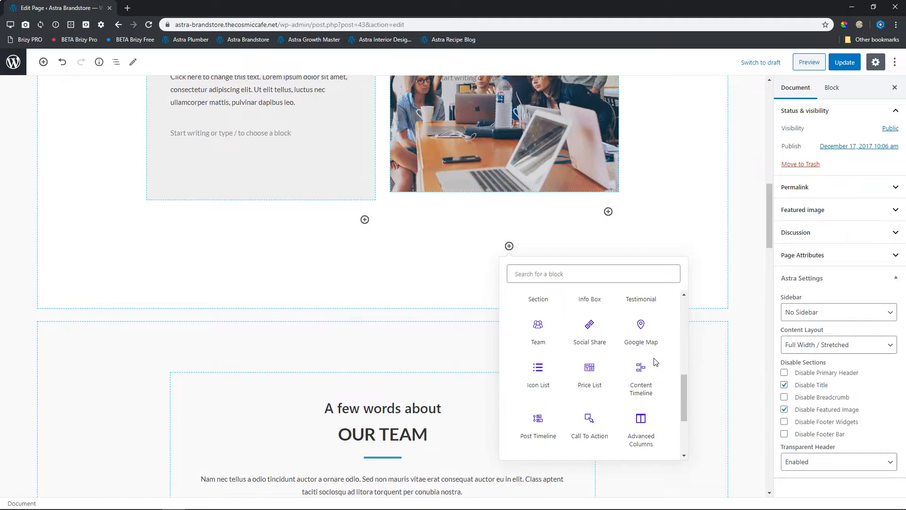
{"action": "left_click", "coordinate": [529, 335]}
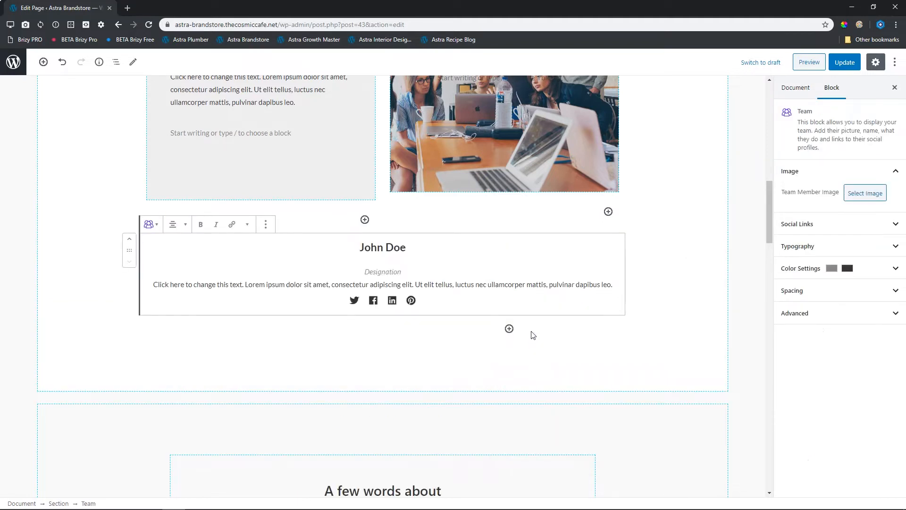
Try left and right text alignment on the Team block, and return it to centre alignment.
{"action": "left_click", "coordinate": [372, 252]}
{"action": "left_click", "coordinate": [392, 277]}
{"action": "left_click", "coordinate": [178, 225]}
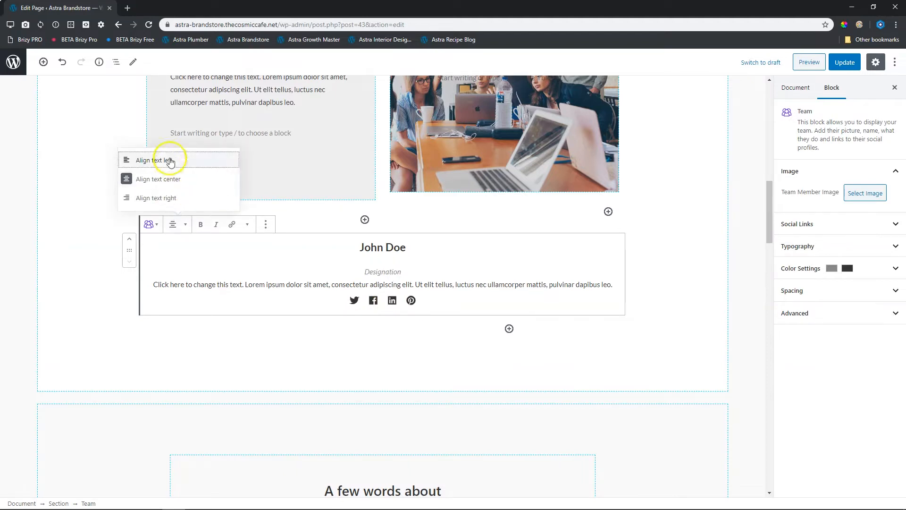
{"action": "left_click", "coordinate": [171, 161]}
{"action": "left_click", "coordinate": [179, 225]}
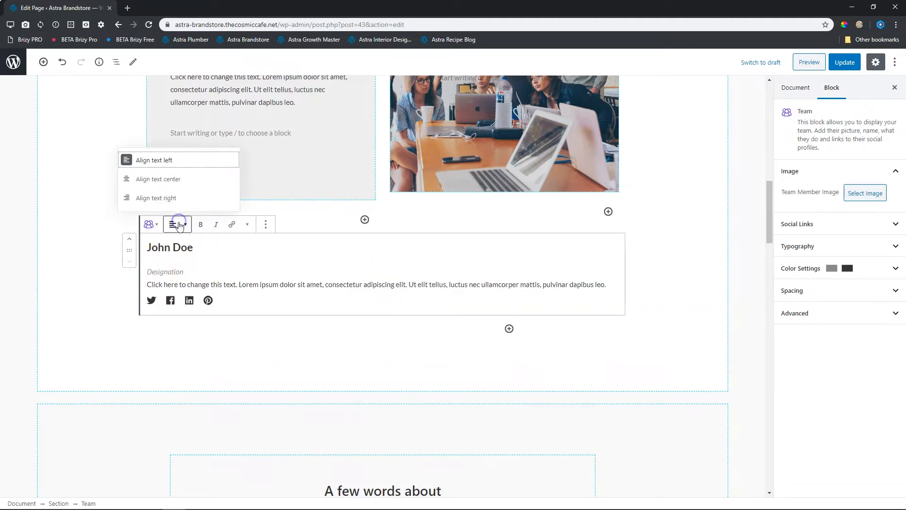
{"action": "left_click", "coordinate": [170, 198]}
{"action": "left_click", "coordinate": [179, 226]}
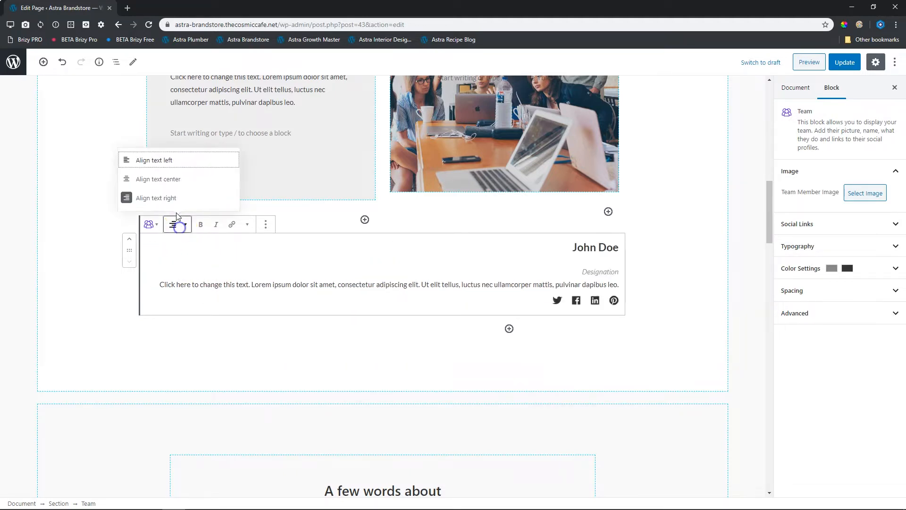
{"action": "left_click", "coordinate": [166, 178]}
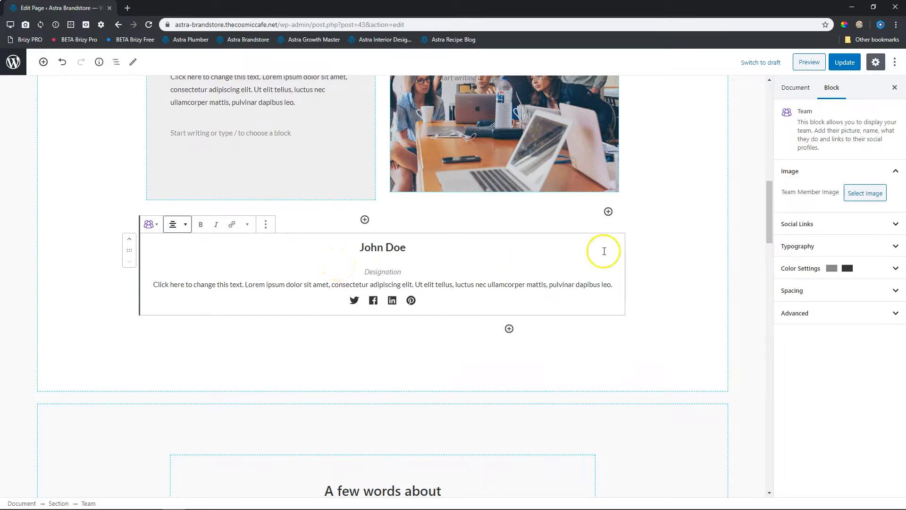
Set the Team block's member image to men-fashion-free-img.jpg from the media library.
{"action": "left_click", "coordinate": [652, 271]}
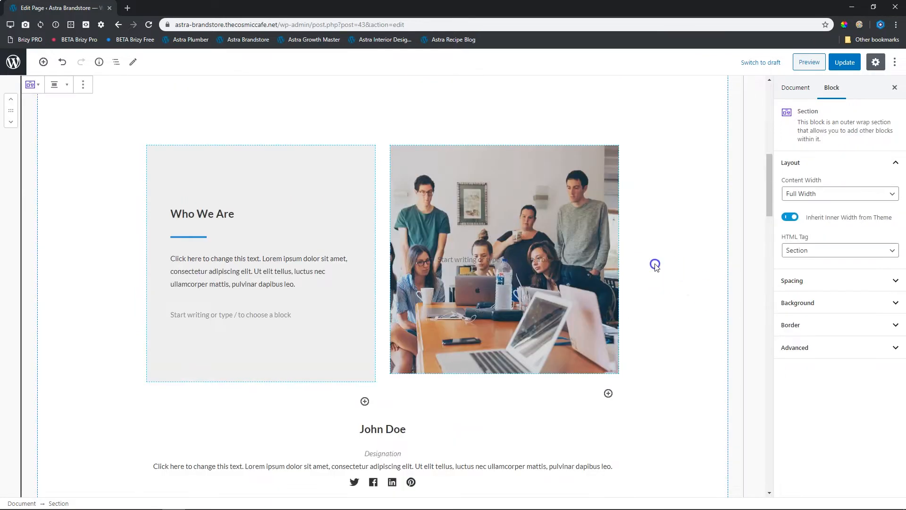
{"action": "scroll", "coordinate": [658, 262], "scroll_direction": "down", "scroll_amount": 5}
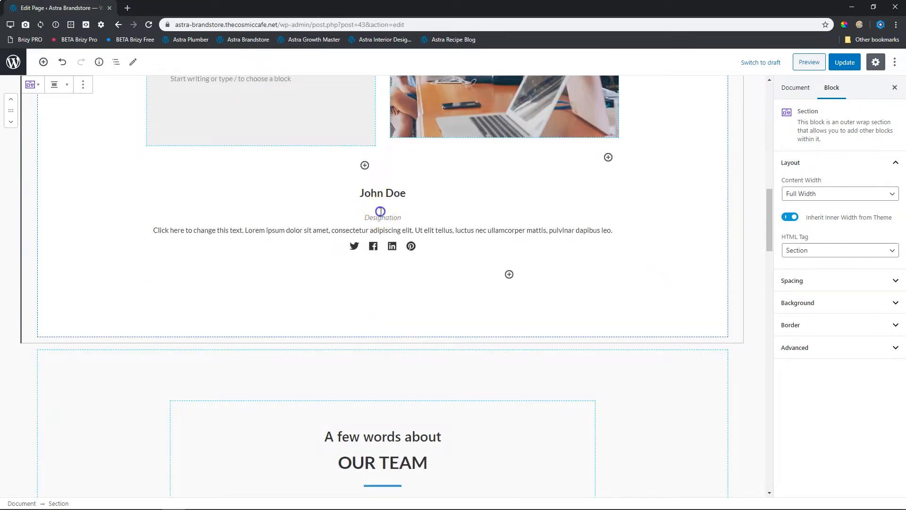
{"action": "left_click", "coordinate": [381, 216]}
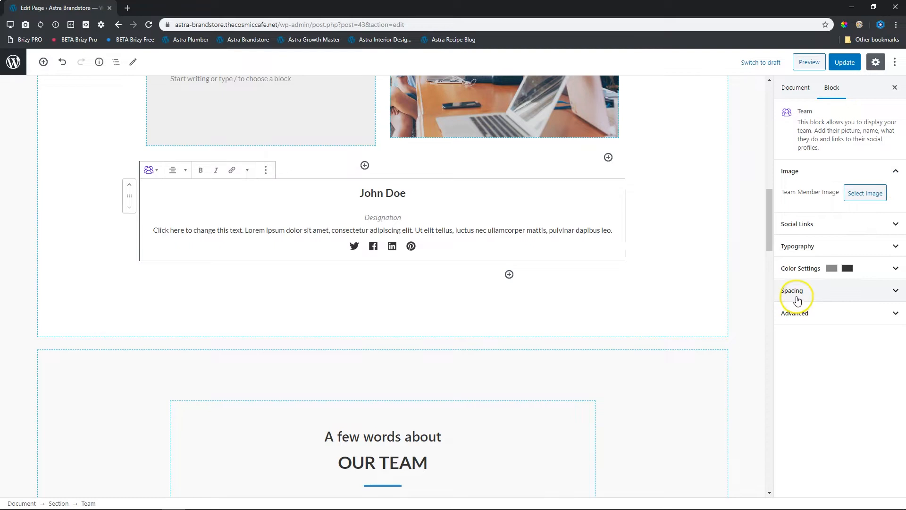
{"action": "left_click", "coordinate": [863, 194]}
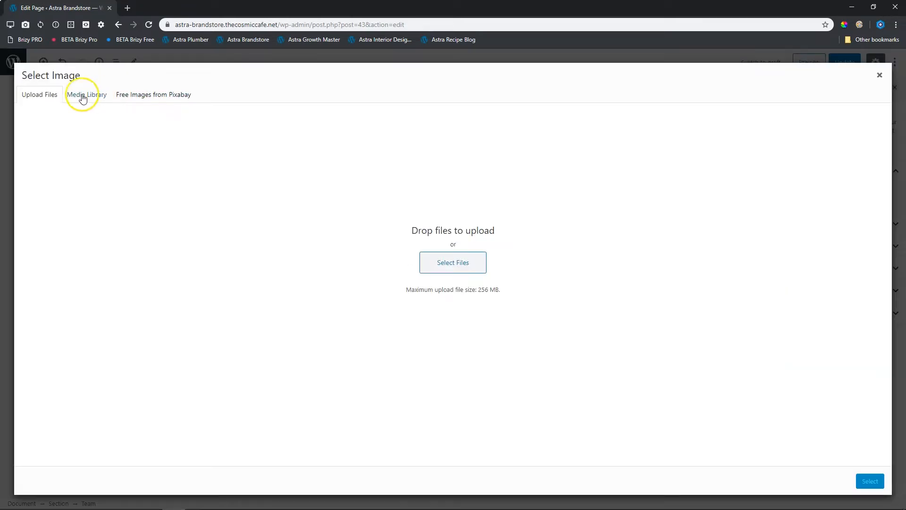
{"action": "left_click", "coordinate": [83, 98]}
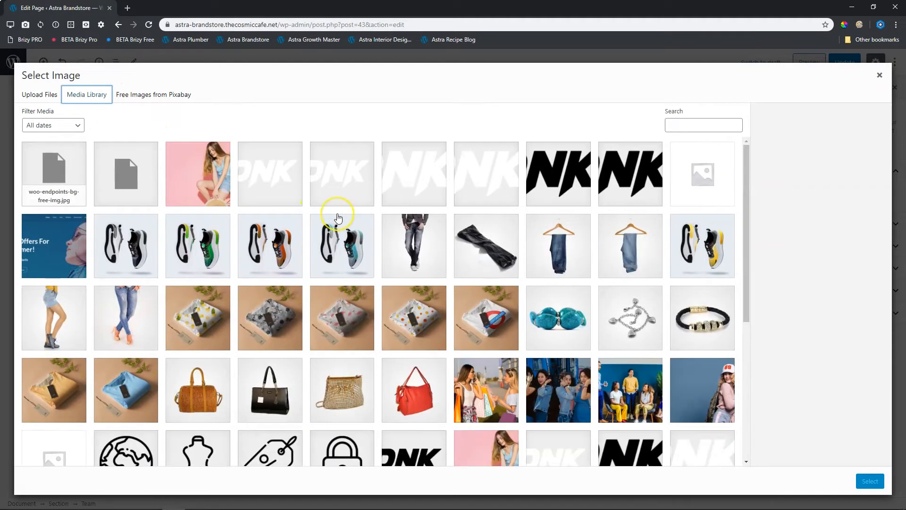
{"action": "scroll", "coordinate": [338, 218], "scroll_direction": "down", "scroll_amount": 5}
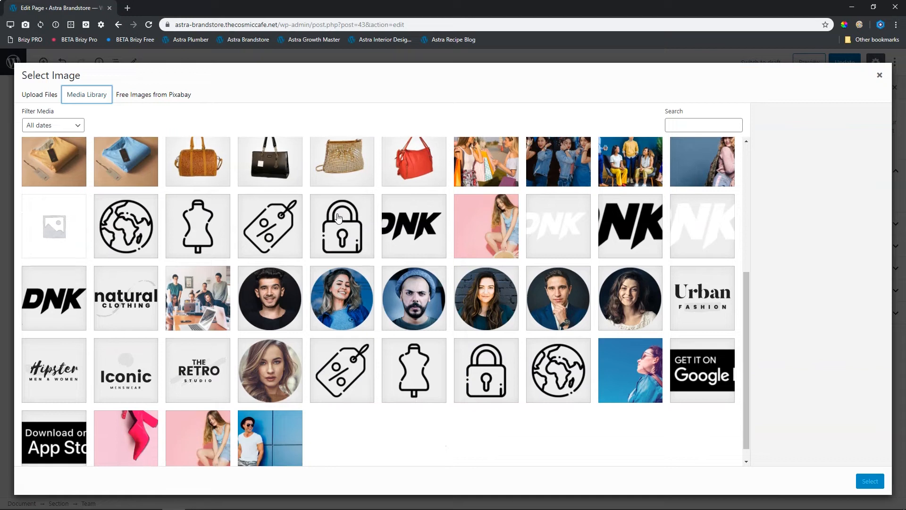
{"action": "scroll", "coordinate": [338, 217], "scroll_direction": "down", "scroll_amount": 1}
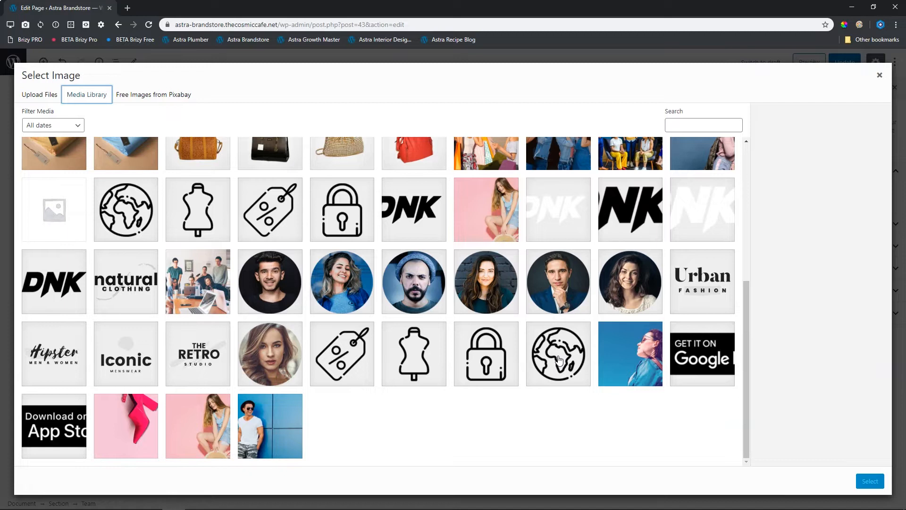
{"action": "scroll", "coordinate": [559, 360], "scroll_direction": "up", "scroll_amount": 2}
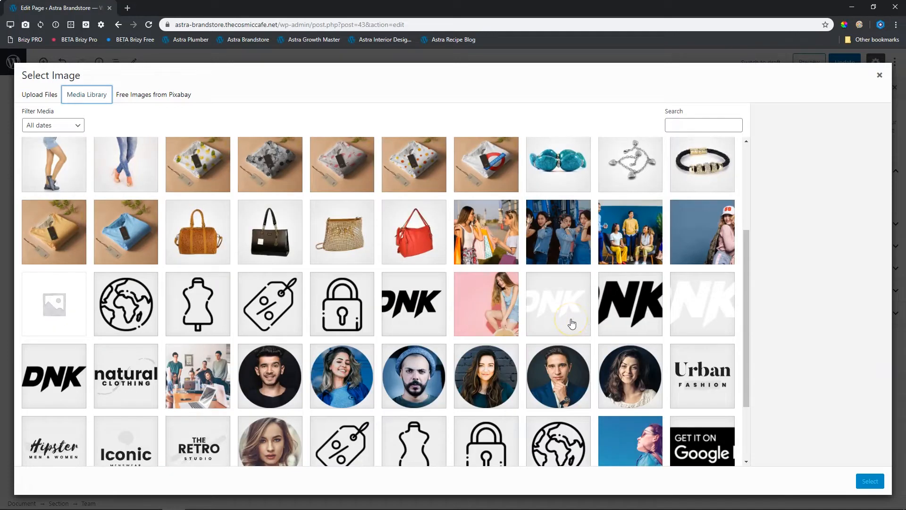
{"action": "scroll", "coordinate": [572, 324], "scroll_direction": "down", "scroll_amount": 2}
{"action": "left_click", "coordinate": [280, 409]}
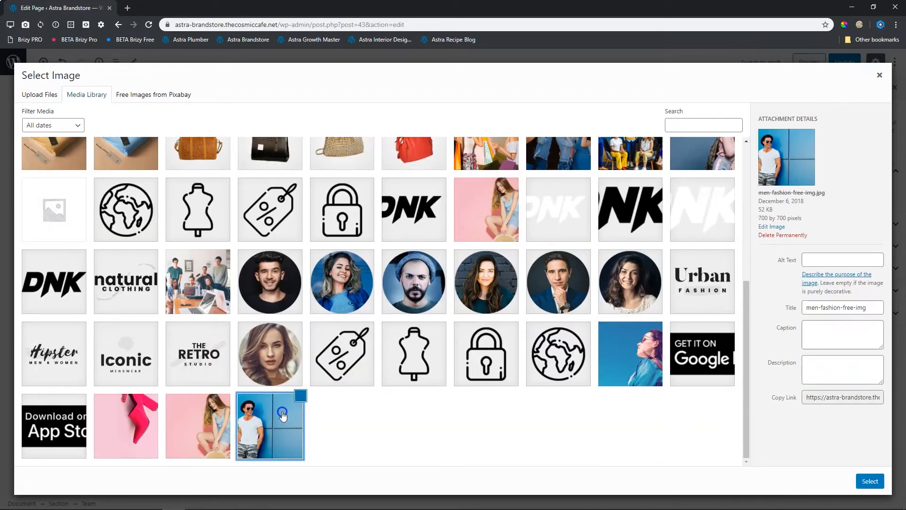
{"action": "left_click", "coordinate": [867, 480]}
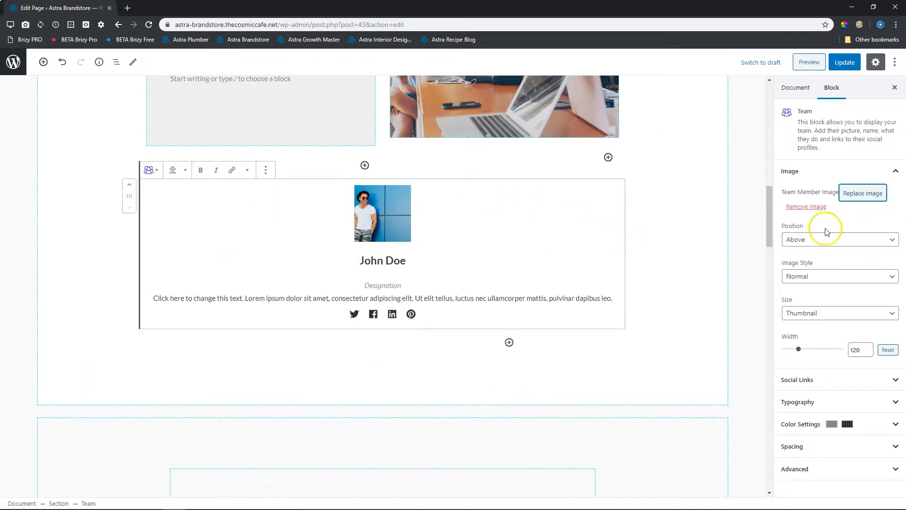
Try the Left and Right positions for the team member image, and return it to Above.
{"action": "left_click", "coordinate": [801, 237]}
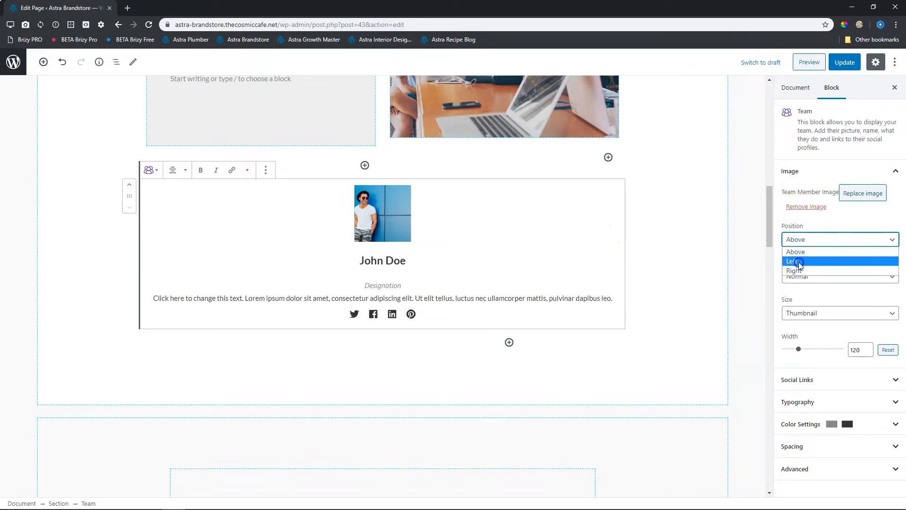
{"action": "left_click", "coordinate": [799, 261]}
{"action": "left_click", "coordinate": [799, 239]}
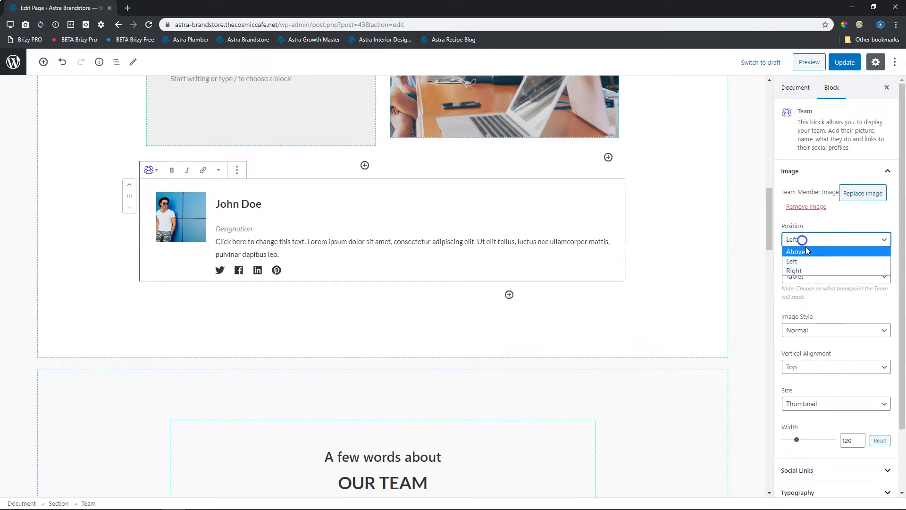
{"action": "left_click", "coordinate": [806, 268]}
{"action": "left_click", "coordinate": [805, 239]}
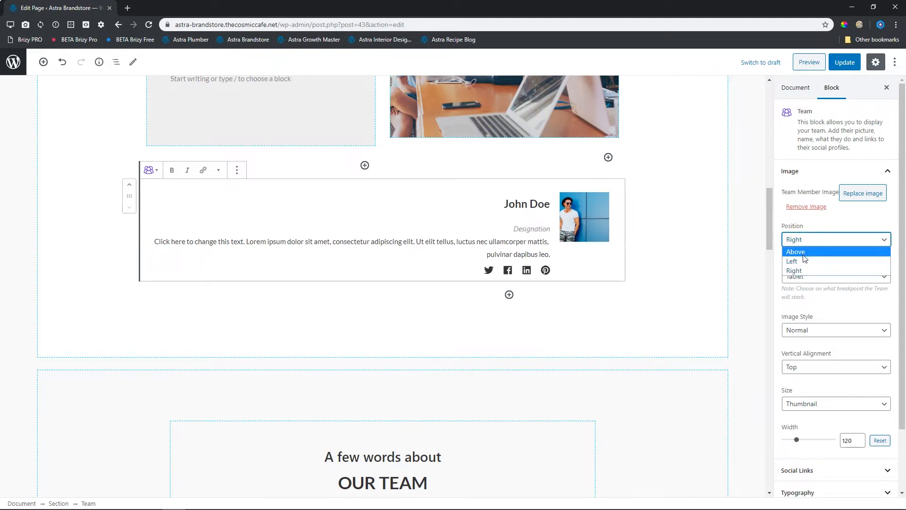
{"action": "left_click", "coordinate": [804, 253]}
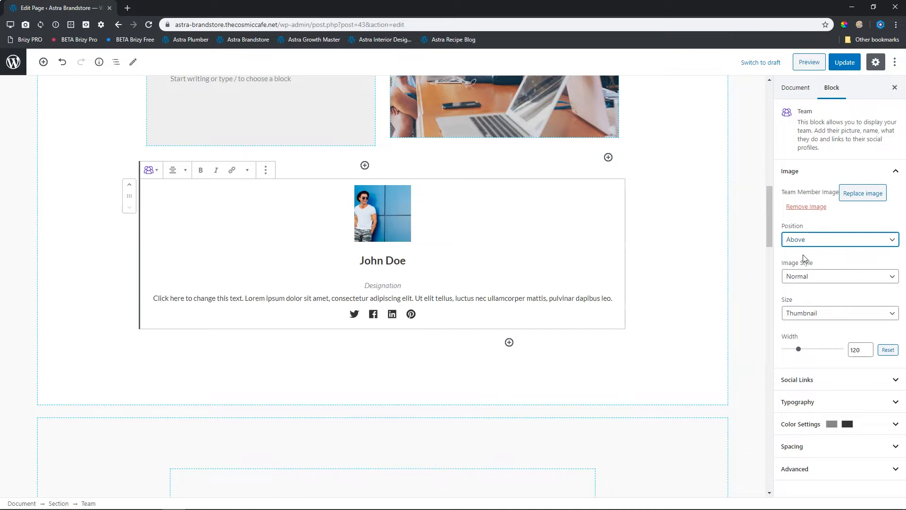
Set the team member image's style to Circle.
{"action": "scroll", "coordinate": [703, 228], "scroll_direction": "down", "scroll_amount": 4}
{"action": "scroll", "coordinate": [707, 231], "scroll_direction": "up", "scroll_amount": 3}
{"action": "scroll", "coordinate": [707, 231], "scroll_direction": "up", "scroll_amount": 1}
{"action": "left_click", "coordinate": [823, 277]}
{"action": "left_click", "coordinate": [814, 302]}
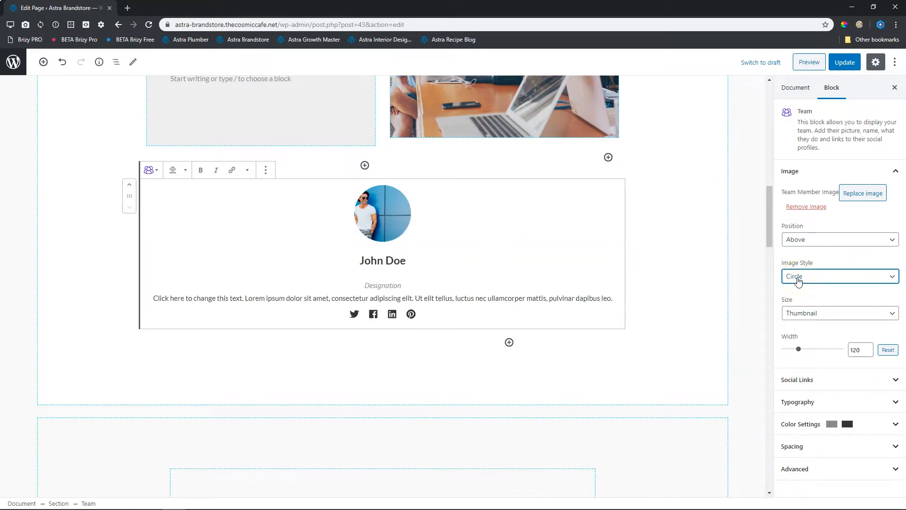
Try the Square style for the team member image, and set the image style to Normal.
{"action": "left_click", "coordinate": [798, 279]}
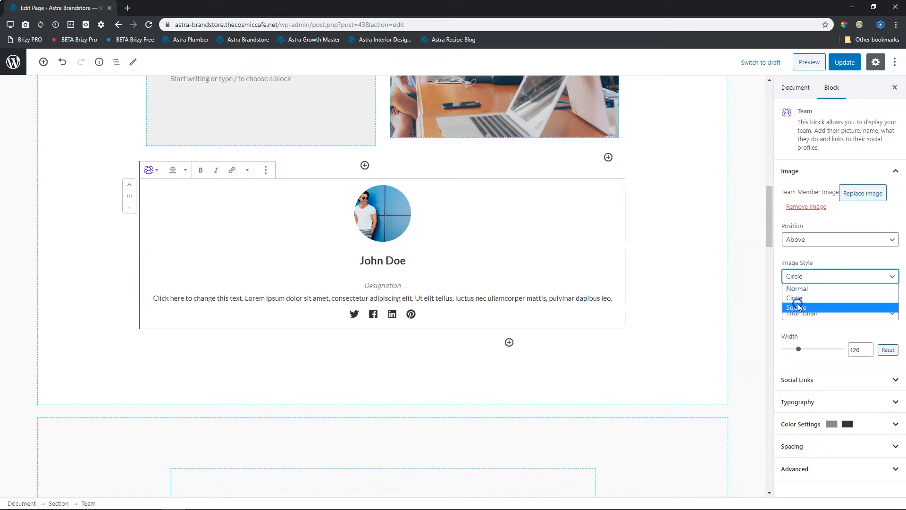
{"action": "left_click", "coordinate": [797, 308]}
{"action": "left_click", "coordinate": [797, 278]}
{"action": "left_click", "coordinate": [819, 289]}
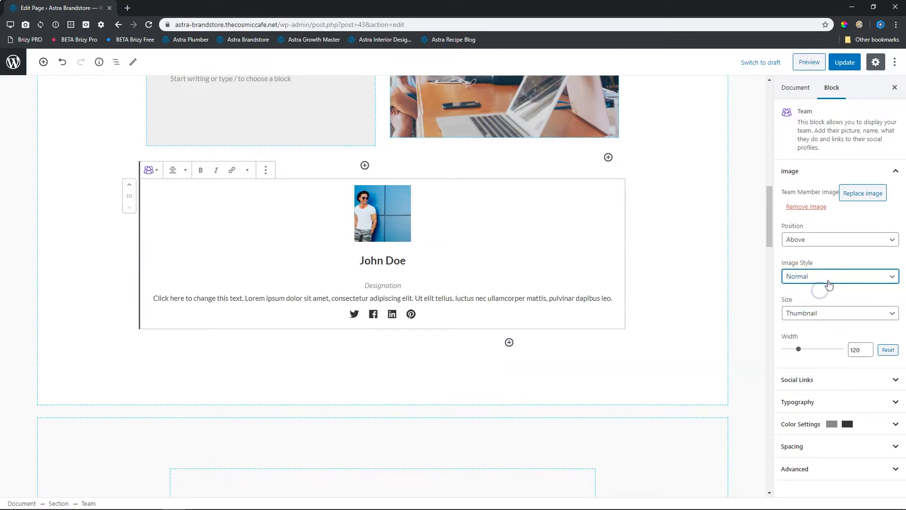
Keep the team member image at Thumbnail size and try an image width of 233.
{"action": "left_click", "coordinate": [822, 313]}
{"action": "left_click", "coordinate": [810, 311]}
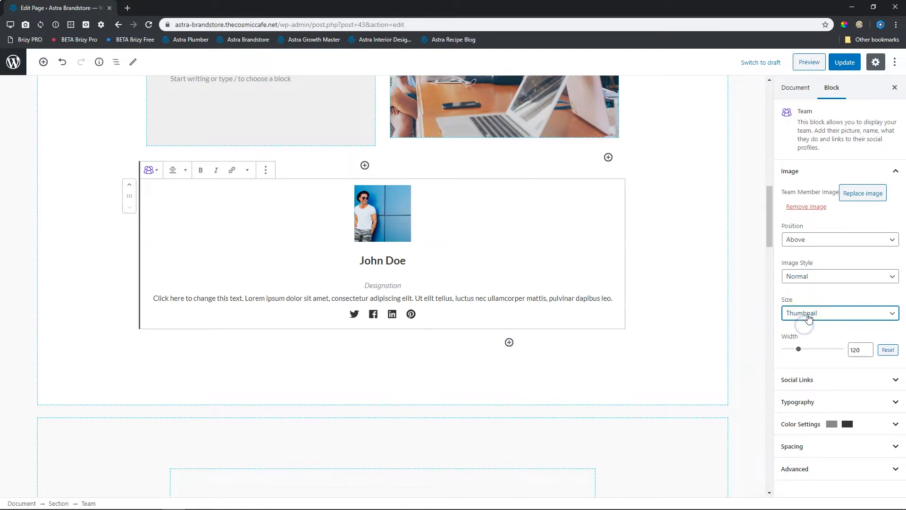
{"action": "left_click", "coordinate": [809, 317]}
{"action": "left_click", "coordinate": [809, 325]}
{"action": "left_click_drag", "start_coordinate": [798, 349], "coordinate": [811, 349]}
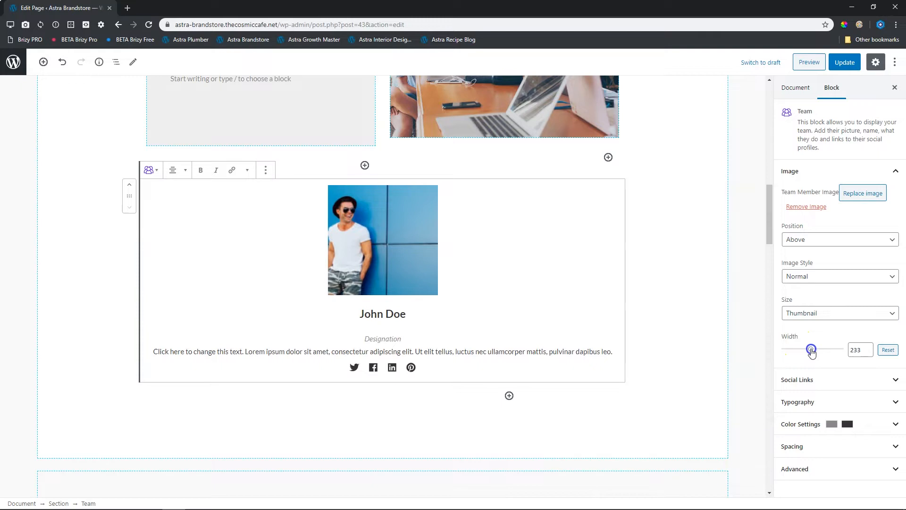
Try the Medium and Full sizes for the team member image, with the width raised to 500.
{"action": "left_click", "coordinate": [812, 317]}
{"action": "left_click", "coordinate": [808, 334]}
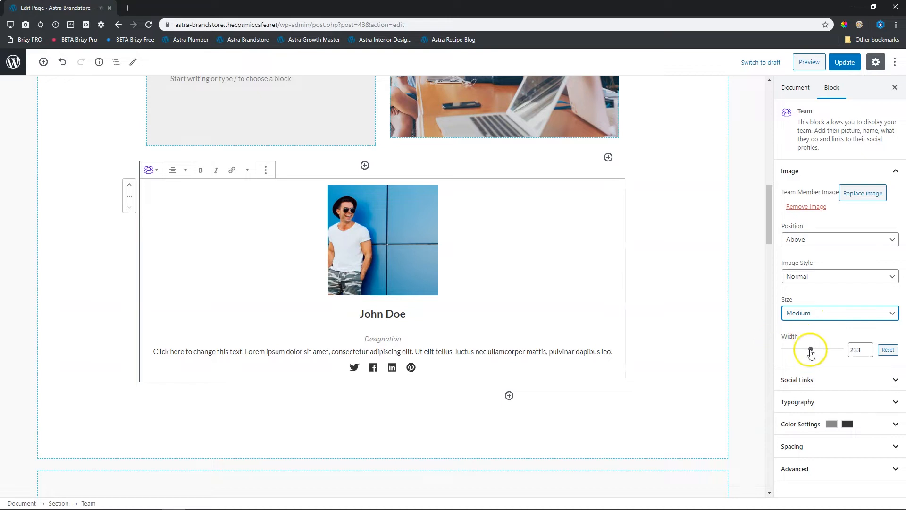
{"action": "left_click_drag", "start_coordinate": [812, 349], "coordinate": [842, 353]}
{"action": "left_click", "coordinate": [816, 314]}
{"action": "left_click", "coordinate": [790, 343]}
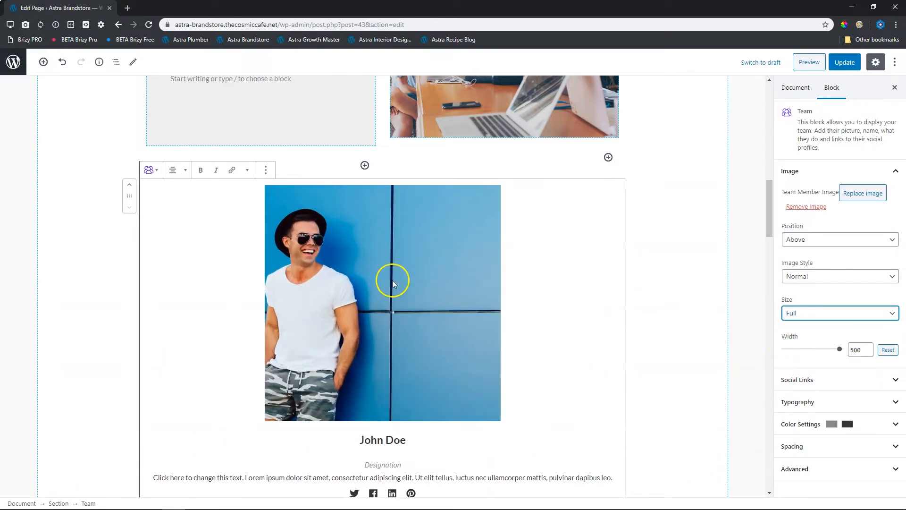
Set the team member image's size to Thumbnail, try a narrower width, and reset the width to its default.
{"action": "left_click", "coordinate": [794, 313]}
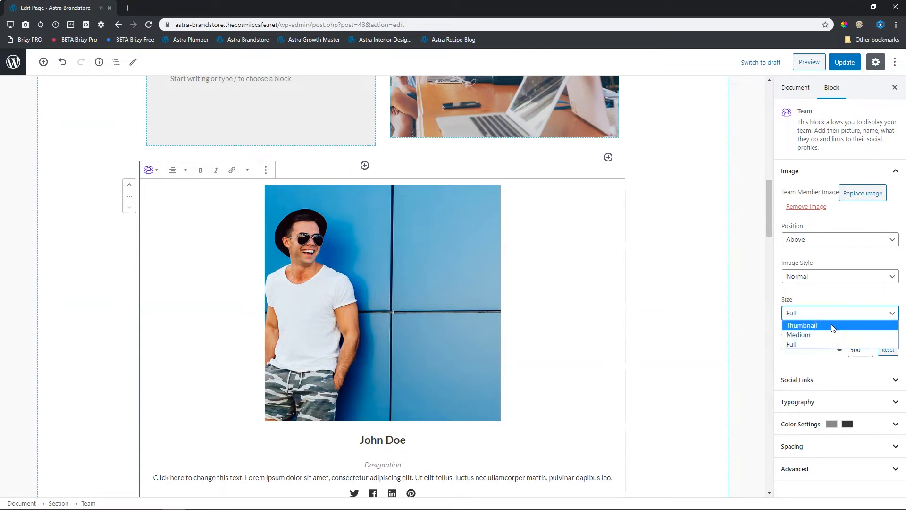
{"action": "left_click", "coordinate": [801, 325]}
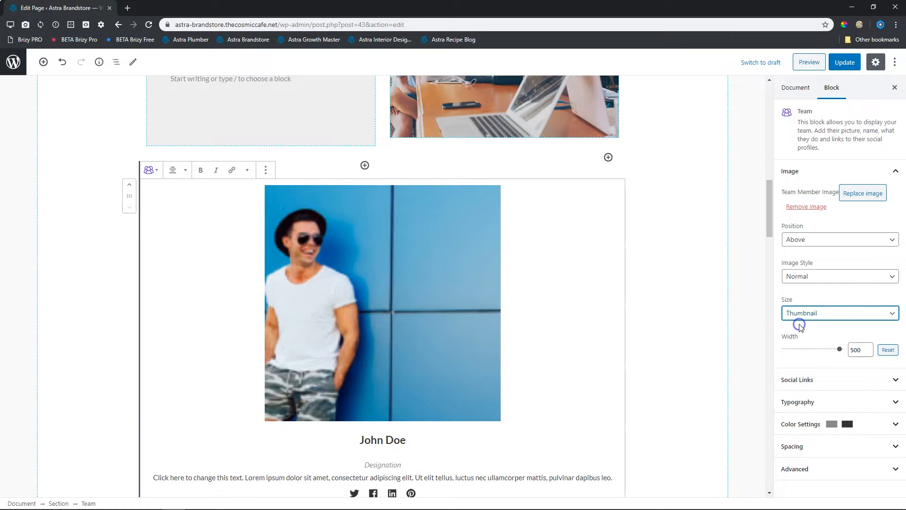
{"action": "left_click", "coordinate": [840, 349]}
{"action": "left_click_drag", "start_coordinate": [840, 350], "coordinate": [803, 349]}
{"action": "left_click", "coordinate": [869, 348]}
{"action": "left_click", "coordinate": [882, 350]}
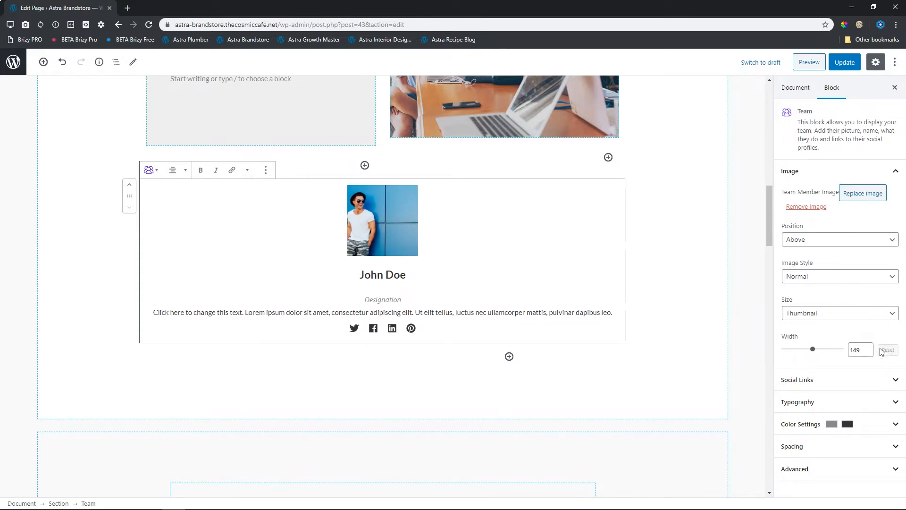
Try disabling the Team block's social links, and enable them again.
{"action": "left_click", "coordinate": [808, 172]}
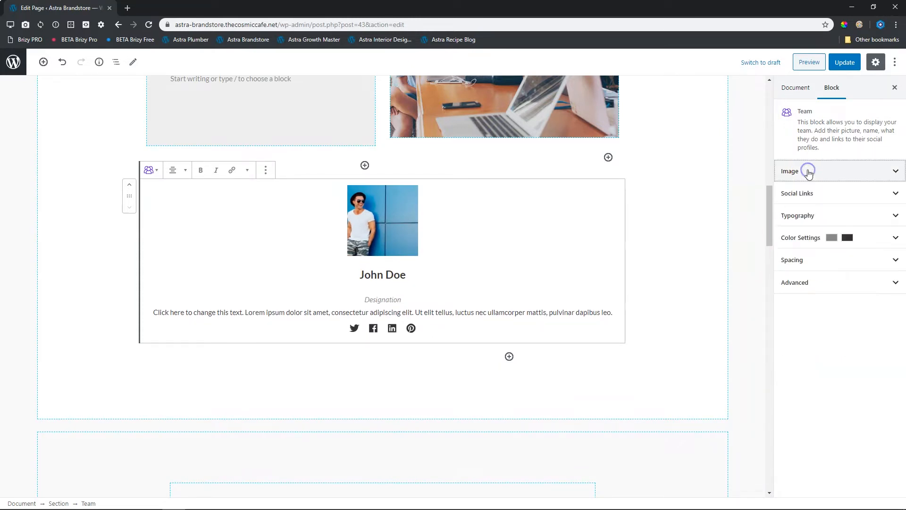
{"action": "left_click", "coordinate": [796, 194]}
{"action": "left_click", "coordinate": [798, 217]}
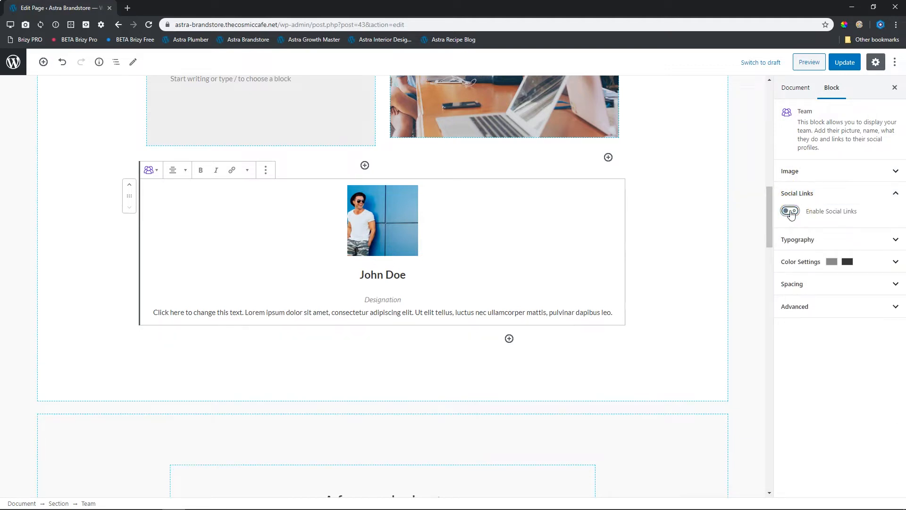
{"action": "left_click", "coordinate": [792, 212]}
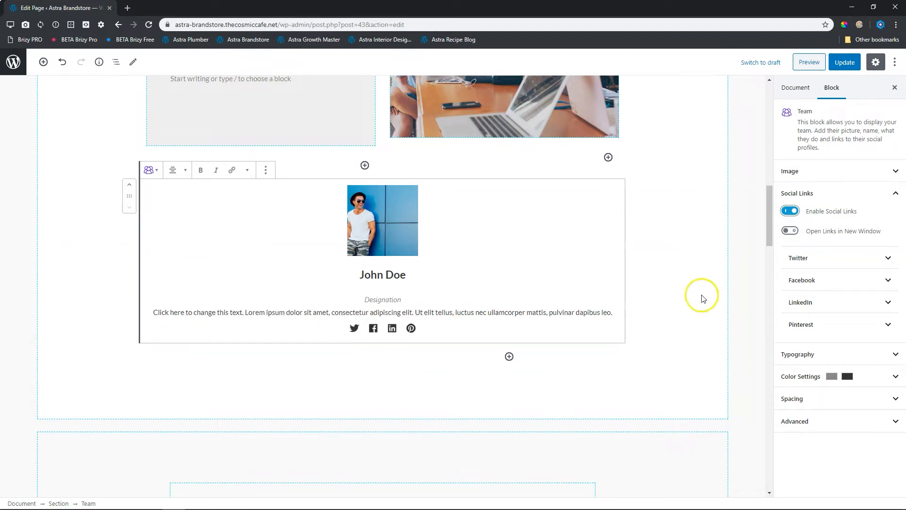
Remove the Twitter and Pinterest icons from the Team block's social links.
{"action": "left_click", "coordinate": [879, 259]}
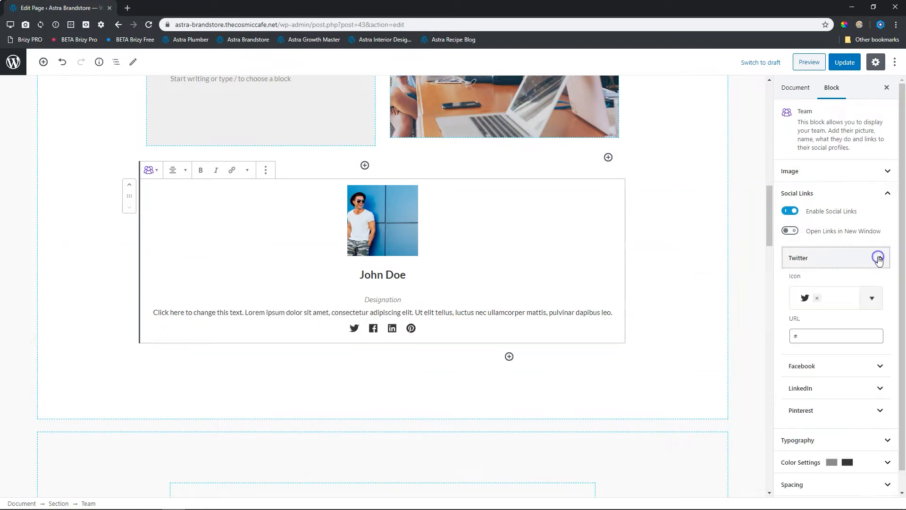
{"action": "left_click", "coordinate": [817, 298]}
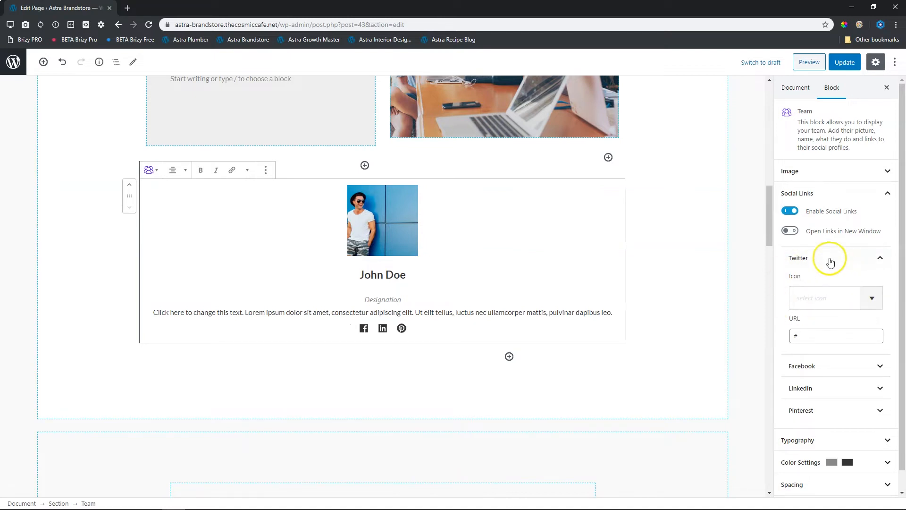
{"action": "left_click", "coordinate": [882, 258]}
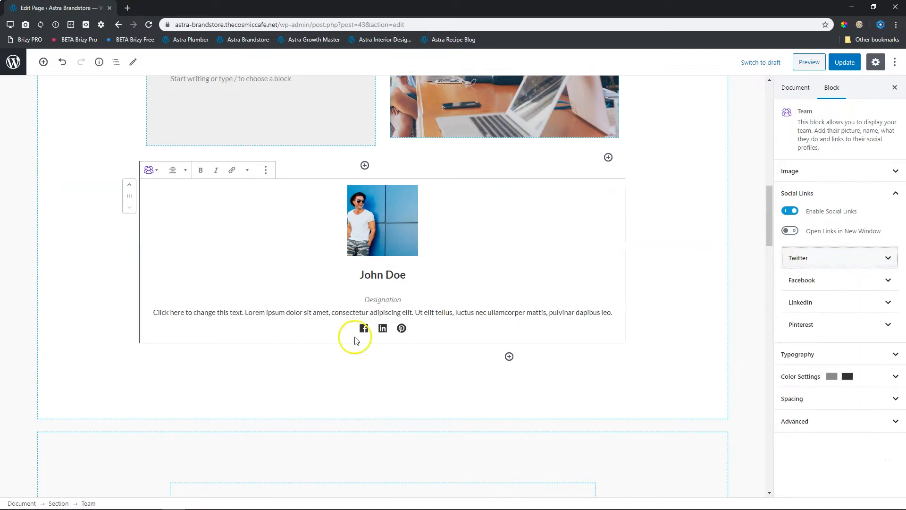
{"action": "left_click", "coordinate": [883, 325]}
{"action": "left_click", "coordinate": [818, 366]}
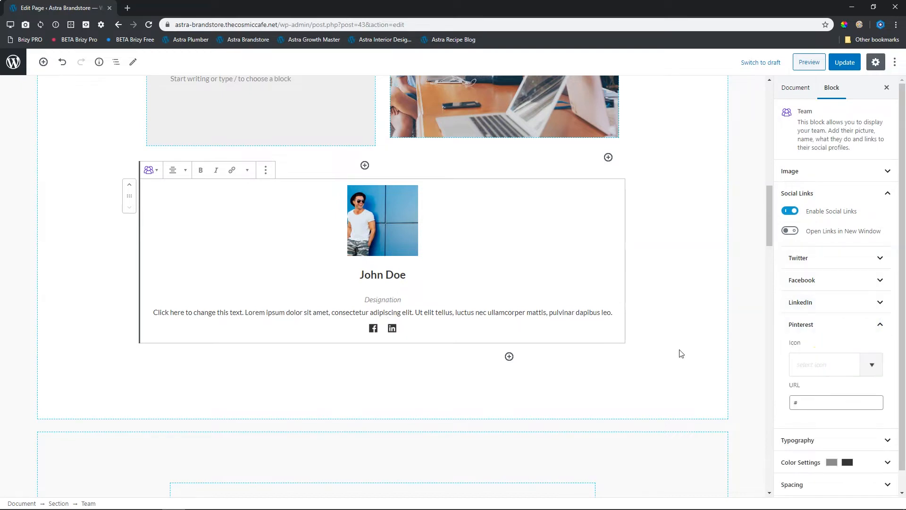
{"action": "left_click", "coordinate": [881, 324]}
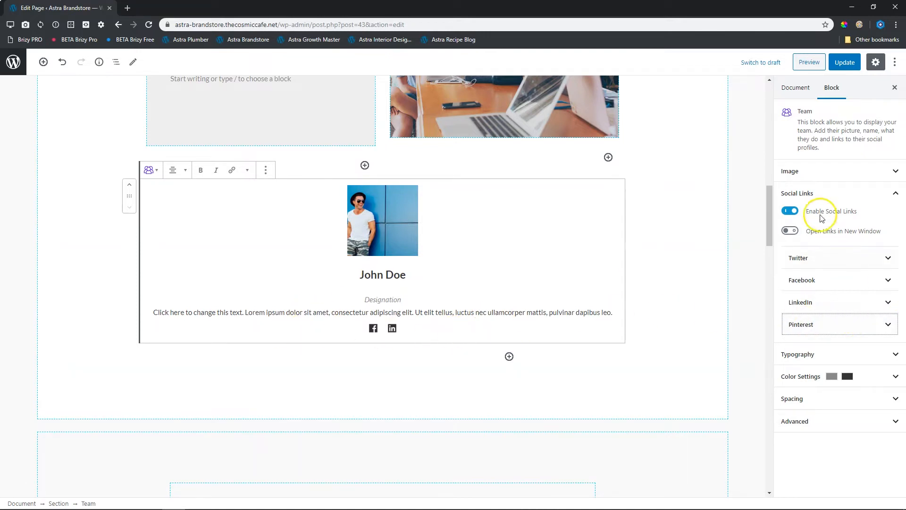
Switch the Team block's social links off and back on with only Facebook and LinkedIn left.
{"action": "left_click", "coordinate": [793, 212]}
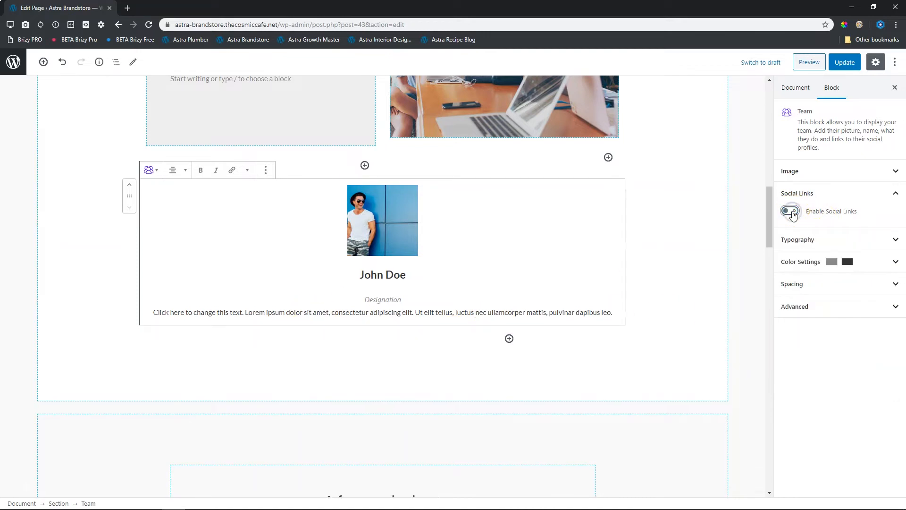
{"action": "left_click", "coordinate": [793, 214]}
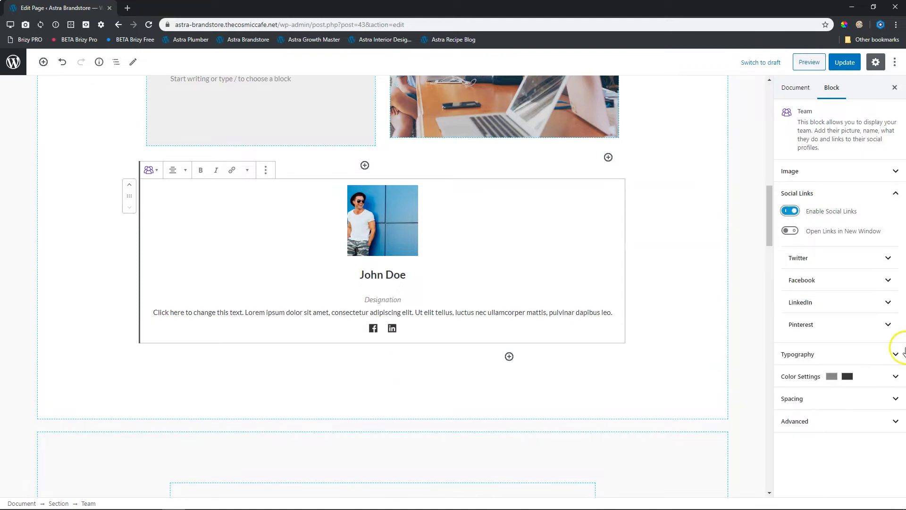
{"action": "left_click", "coordinate": [888, 195]}
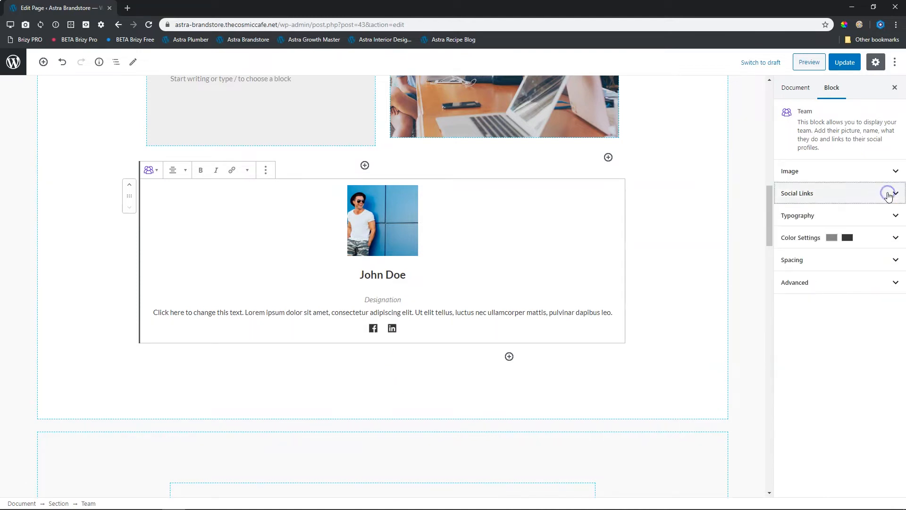
{"action": "left_click", "coordinate": [840, 216]}
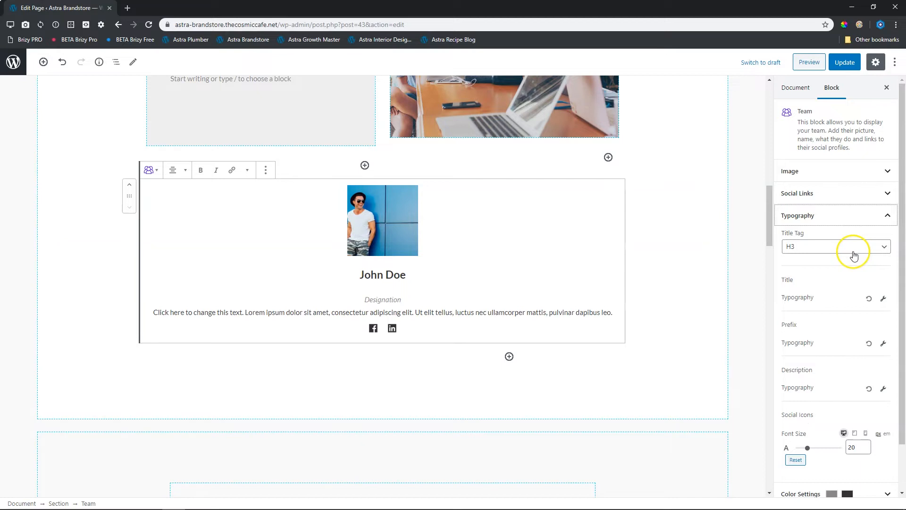
{"action": "scroll", "coordinate": [854, 255], "scroll_direction": "down", "scroll_amount": 2}
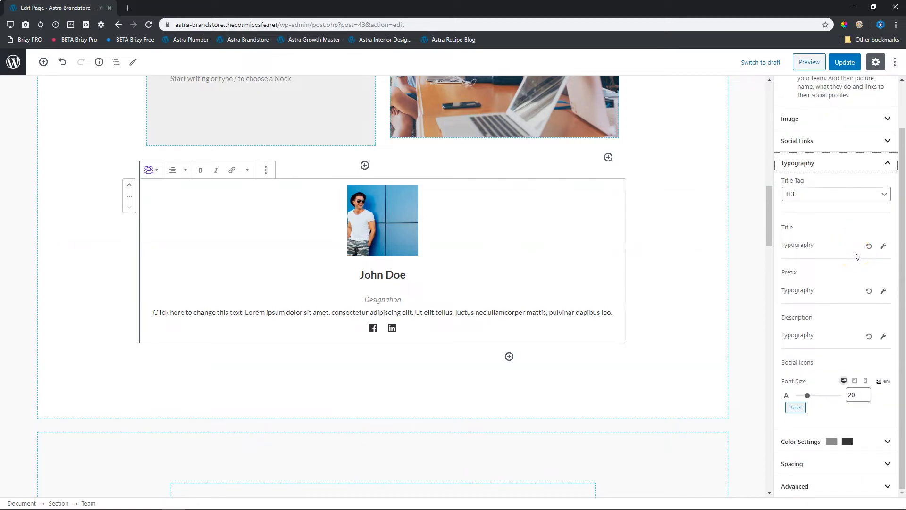
{"action": "scroll", "coordinate": [855, 255], "scroll_direction": "up", "scroll_amount": 2}
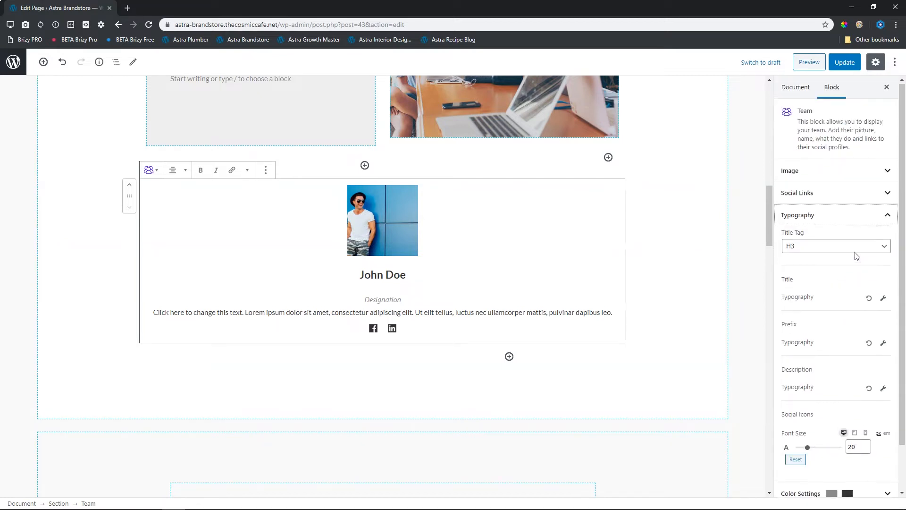
{"action": "left_click", "coordinate": [882, 220]}
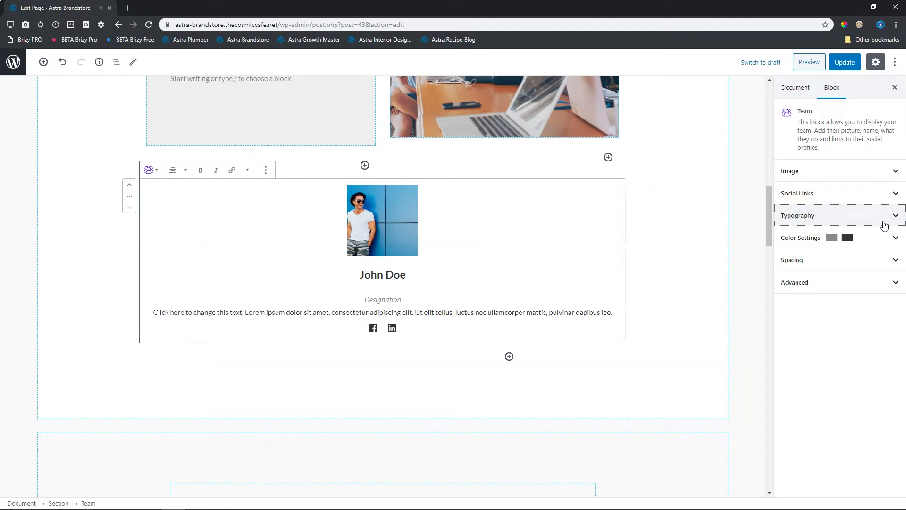
Set the Team block's title colour to blue and its designation colour to orange.
{"action": "left_click", "coordinate": [875, 240]}
{"action": "scroll", "coordinate": [877, 243], "scroll_direction": "down", "scroll_amount": 4}
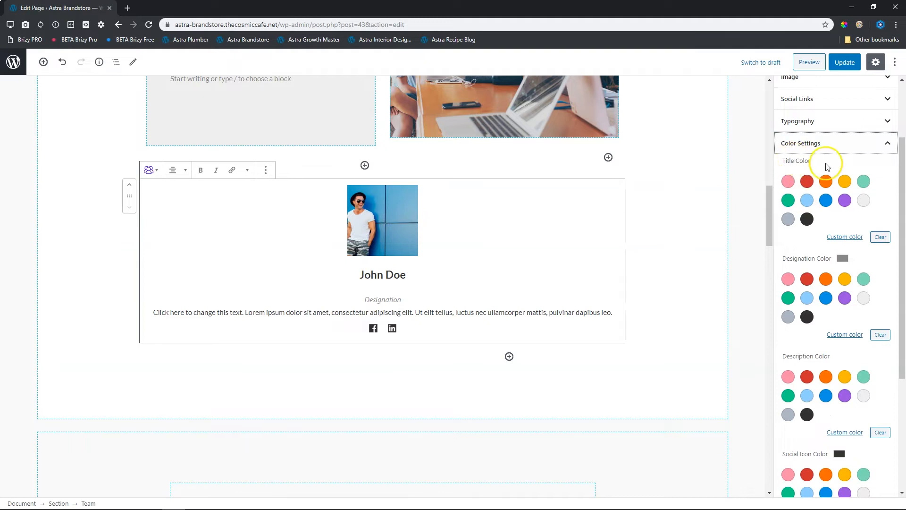
{"action": "left_click", "coordinate": [826, 202]}
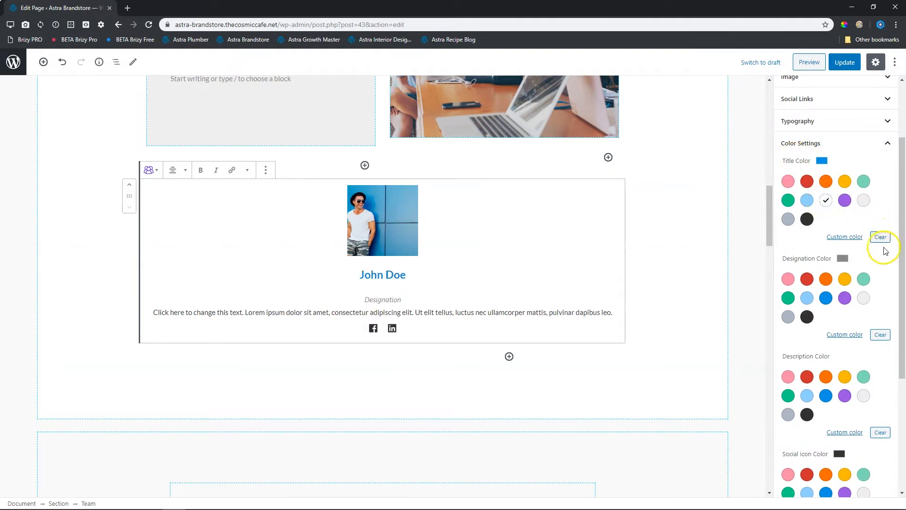
{"action": "scroll", "coordinate": [887, 272], "scroll_direction": "down", "scroll_amount": 2}
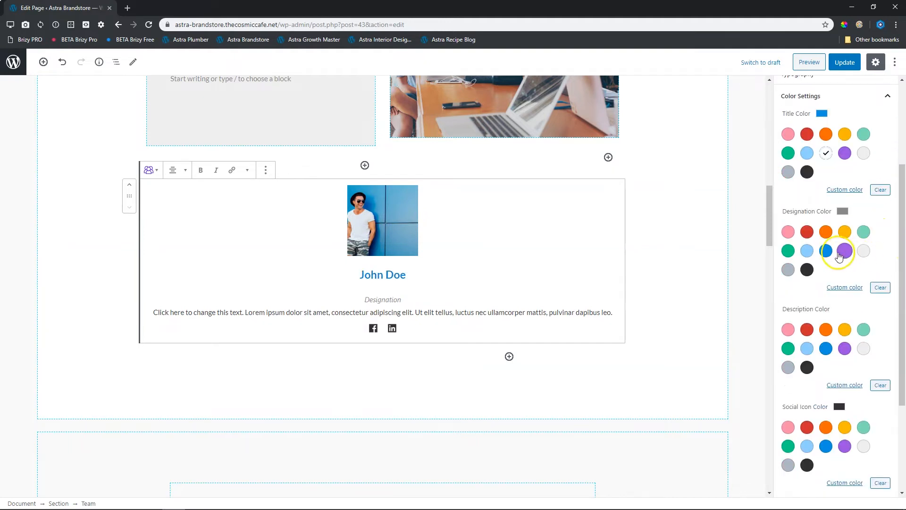
{"action": "left_click", "coordinate": [826, 232]}
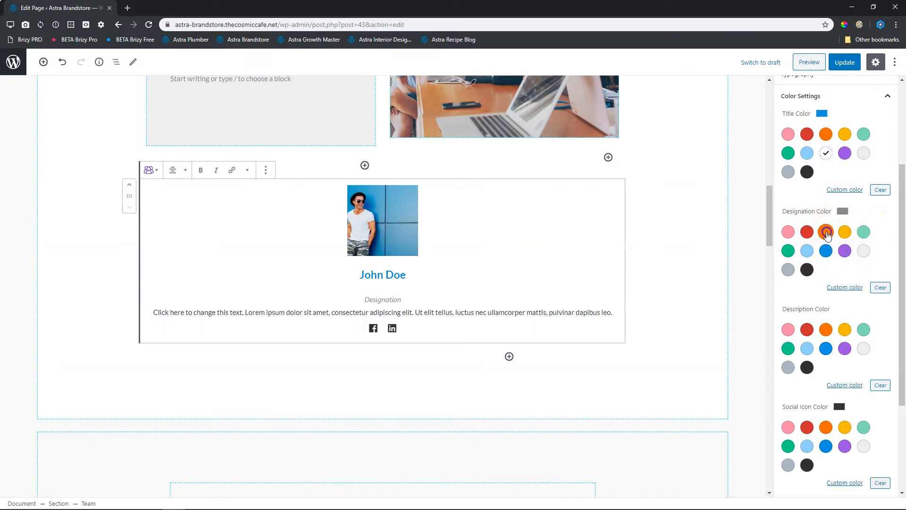
{"action": "left_click", "coordinate": [884, 247]}
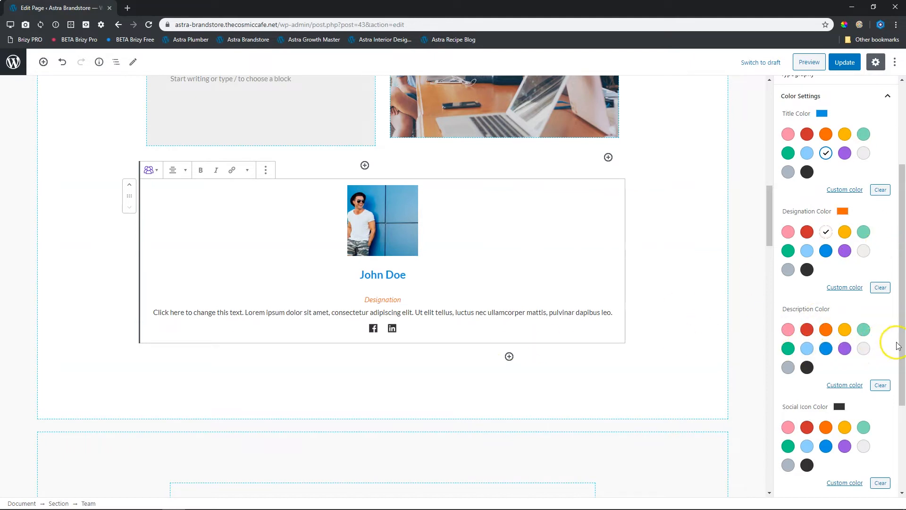
Set the Team block's social icon colour to dark grey and the social icon hover colour to blue.
{"action": "scroll", "coordinate": [878, 345], "scroll_direction": "down", "scroll_amount": 2}
{"action": "left_click", "coordinate": [808, 372]}
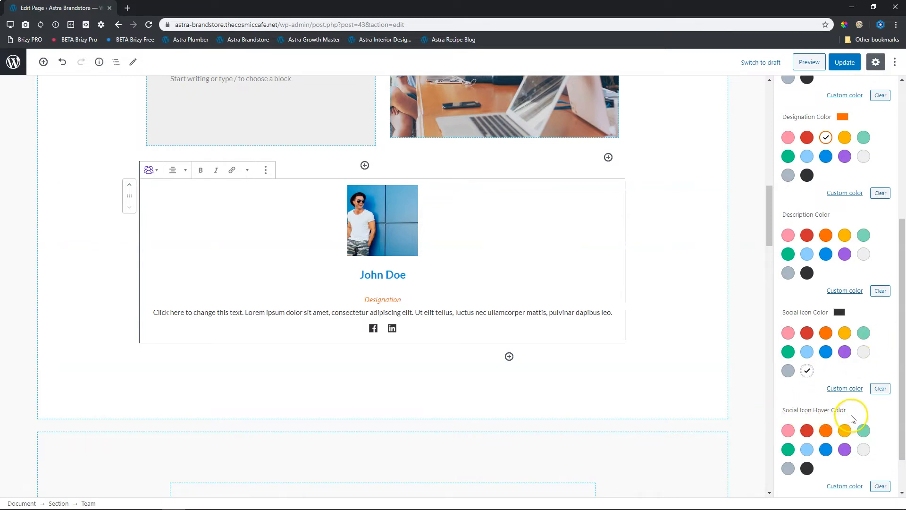
{"action": "scroll", "coordinate": [853, 419], "scroll_direction": "down", "scroll_amount": 1}
{"action": "left_click", "coordinate": [826, 399]}
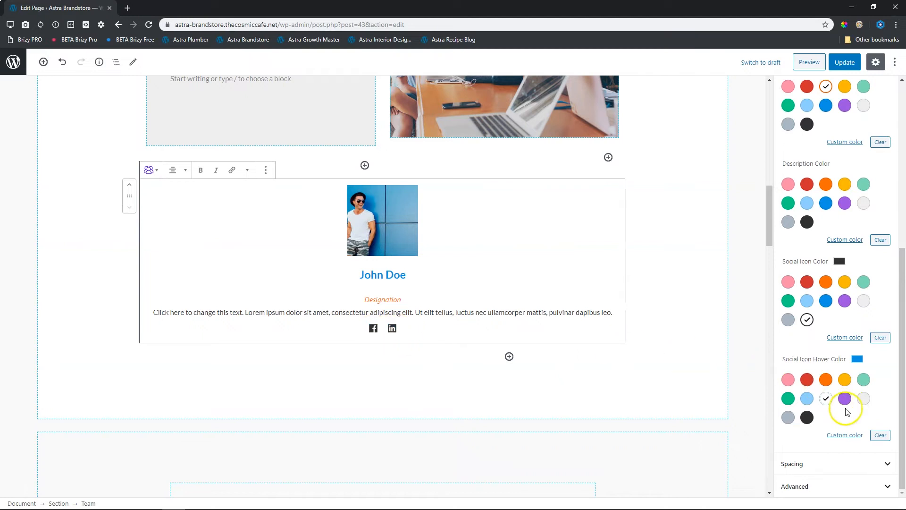
{"action": "scroll", "coordinate": [847, 412], "scroll_direction": "up", "scroll_amount": 1}
Replace the placeholder name in the Team block with the team member's full name.
{"action": "left_click", "coordinate": [383, 273]}
{"action": "triple_click", "coordinate": [383, 271]}
{"action": "left_click", "coordinate": [383, 271]}
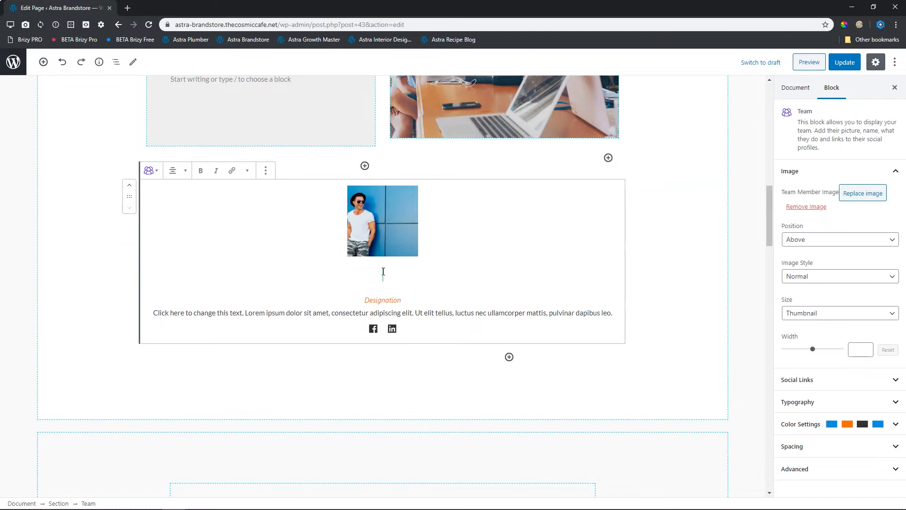
{"action": "type", "text": "Lindsey Bloom"}
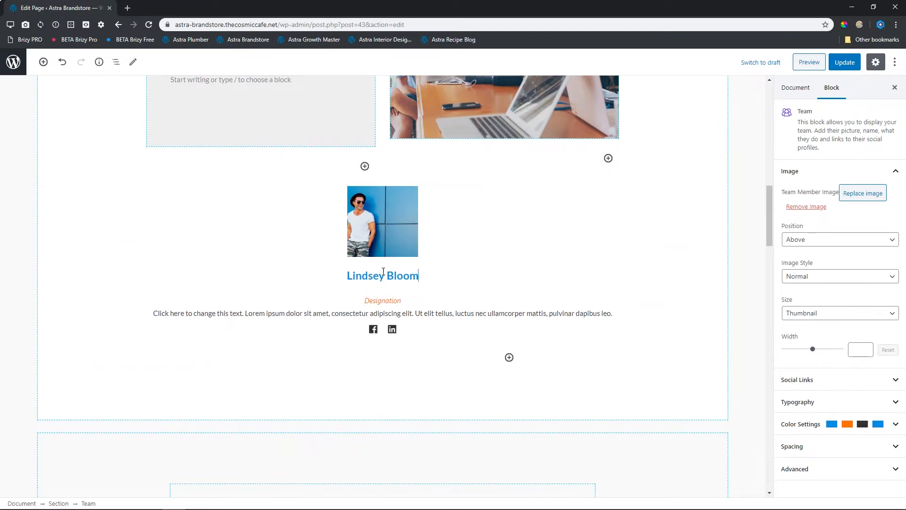
Replace the Team block's placeholder designation with "Professional Wallsupporter".
{"action": "double_click", "coordinate": [380, 301]}
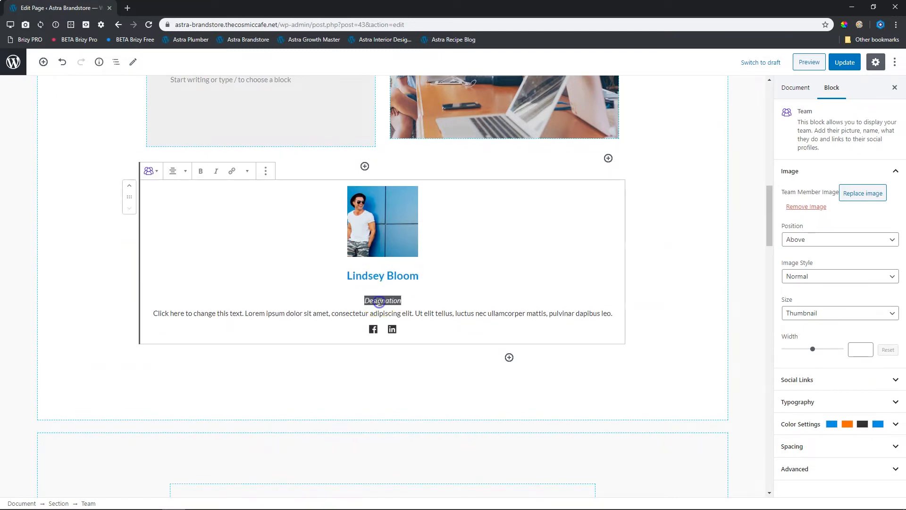
{"action": "type", "text": "Profess"}
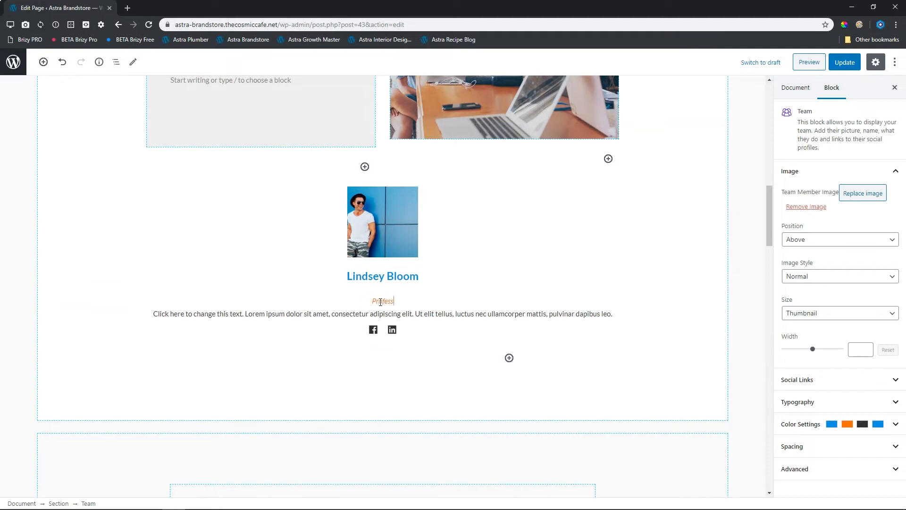
{"action": "type", "text": "ional Wallsupporter"}
{"action": "left_click", "coordinate": [681, 301]}
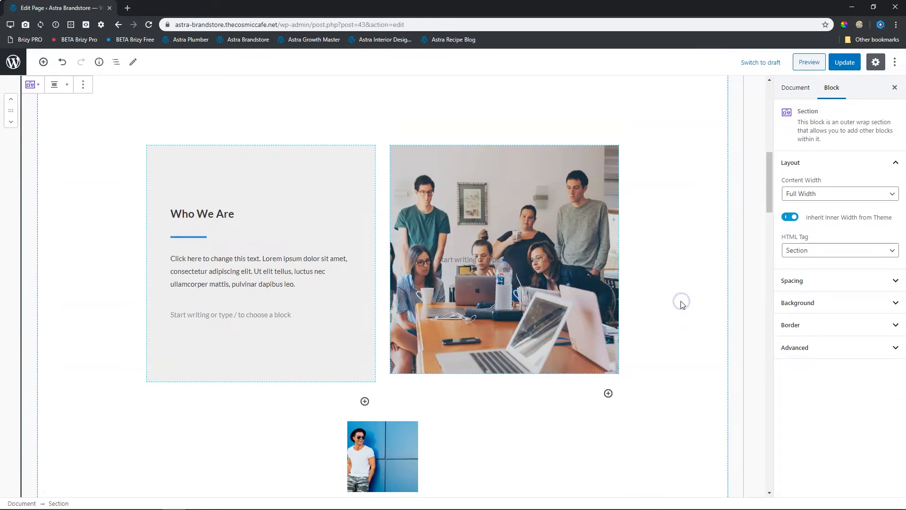
Set the Team block's title bottom spacing to 20 and its designation bottom spacing to 2.
{"action": "scroll", "coordinate": [548, 344], "scroll_direction": "down", "scroll_amount": 4}
{"action": "left_click", "coordinate": [376, 281]}
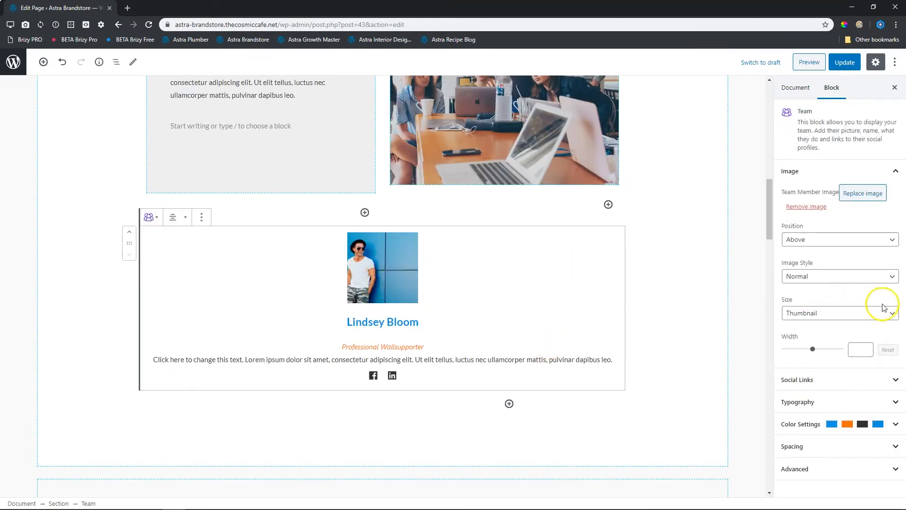
{"action": "left_click", "coordinate": [896, 172]}
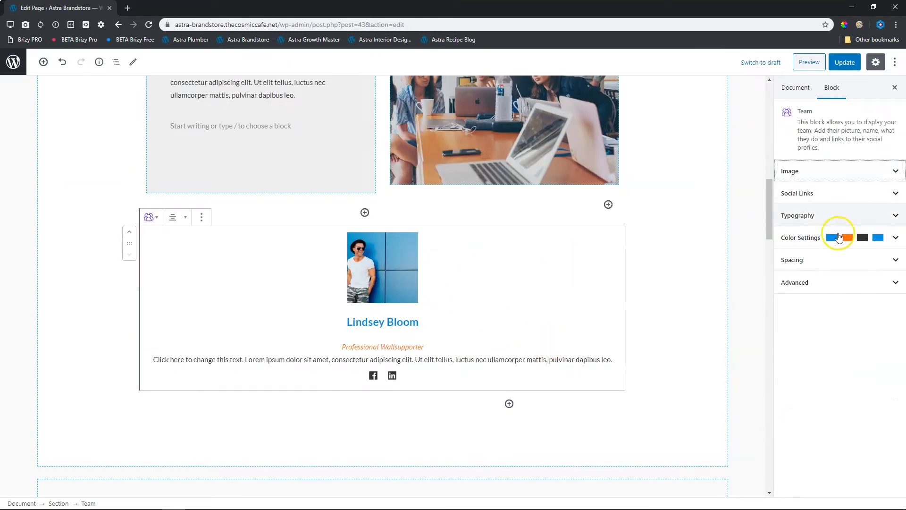
{"action": "left_click", "coordinate": [819, 259]}
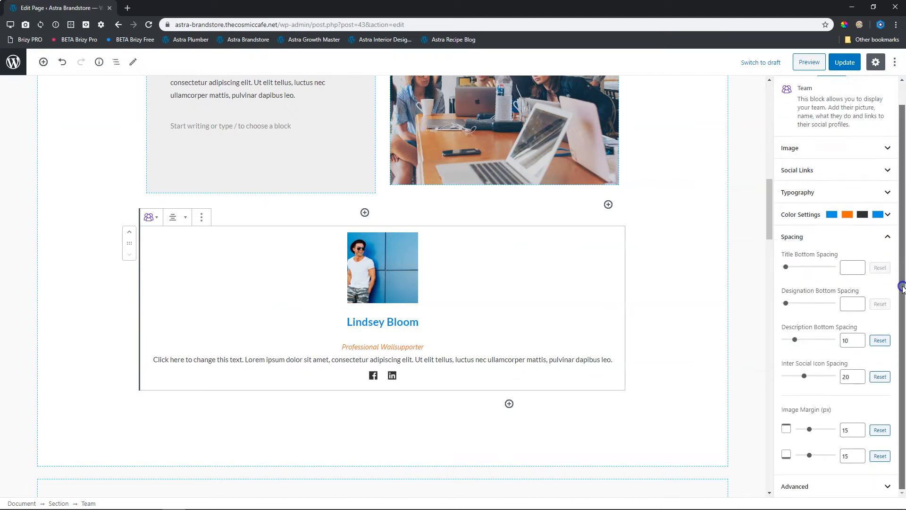
{"action": "mouse_move", "coordinate": [786, 266]}
{"action": "left_mouse_down"}
{"action": "mouse_move", "coordinate": [812, 268]}
{"action": "mouse_move", "coordinate": [805, 267]}
{"action": "left_mouse_up"}
{"action": "left_click_drag", "start_coordinate": [786, 303], "coordinate": [788, 304]}
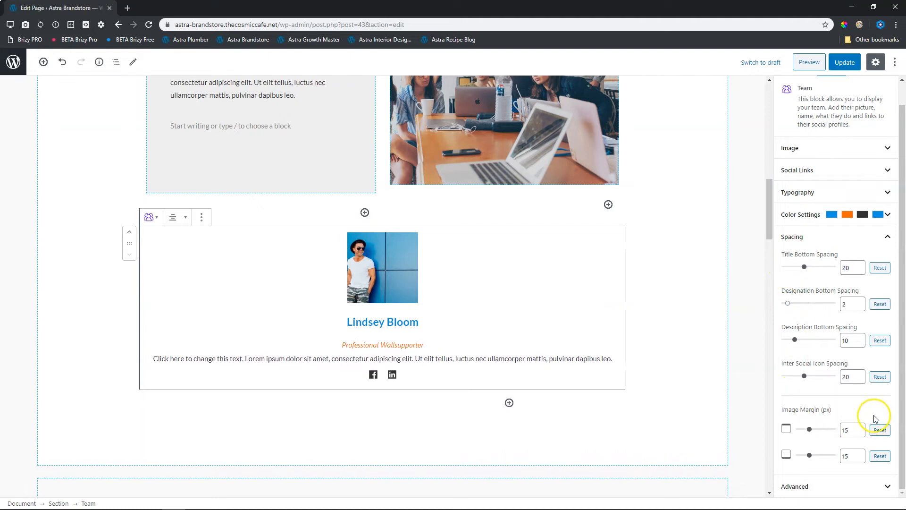
{"action": "left_click", "coordinate": [807, 241]}
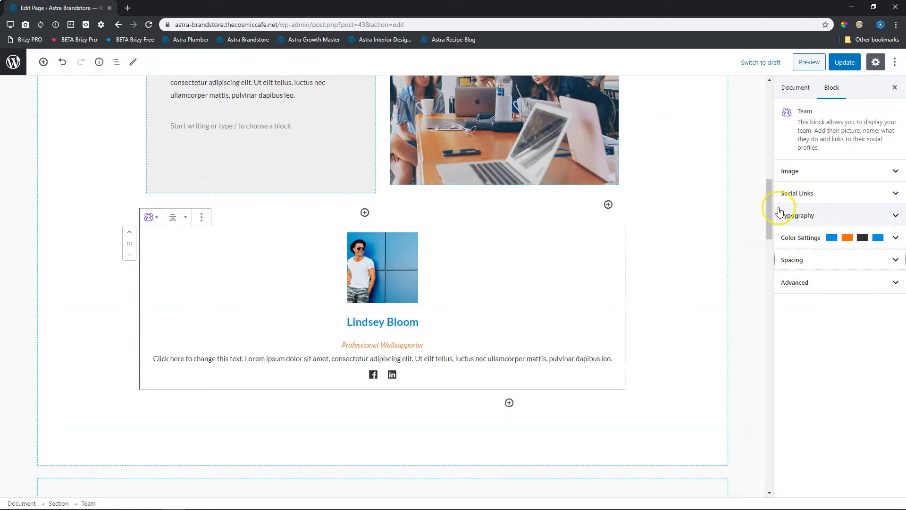
Insert an Ultimate Addons Advanced Columns block below the Team block.
{"action": "scroll", "coordinate": [422, 277], "scroll_direction": "down", "scroll_amount": 2}
{"action": "scroll", "coordinate": [423, 277], "scroll_direction": "down", "scroll_amount": 2}
{"action": "scroll", "coordinate": [428, 269], "scroll_direction": "up", "scroll_amount": 2}
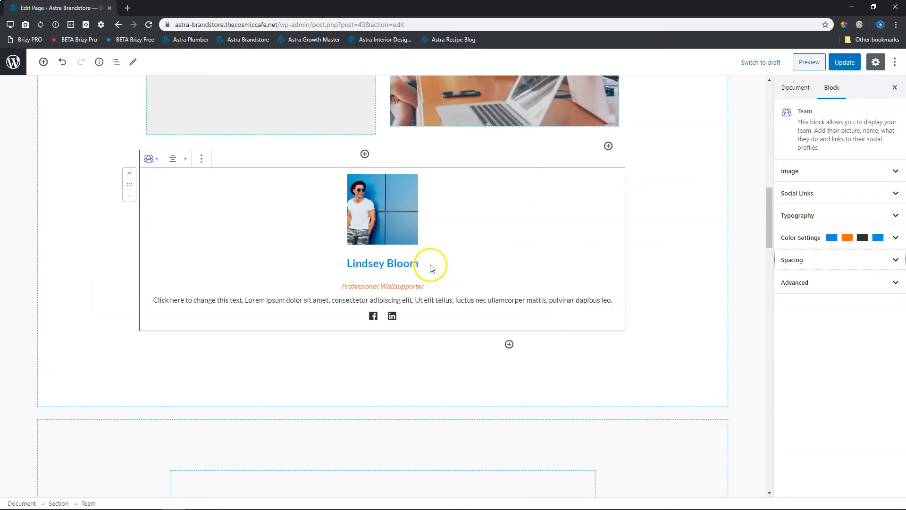
{"action": "left_click", "coordinate": [509, 356]}
{"action": "type", "text": "colum"}
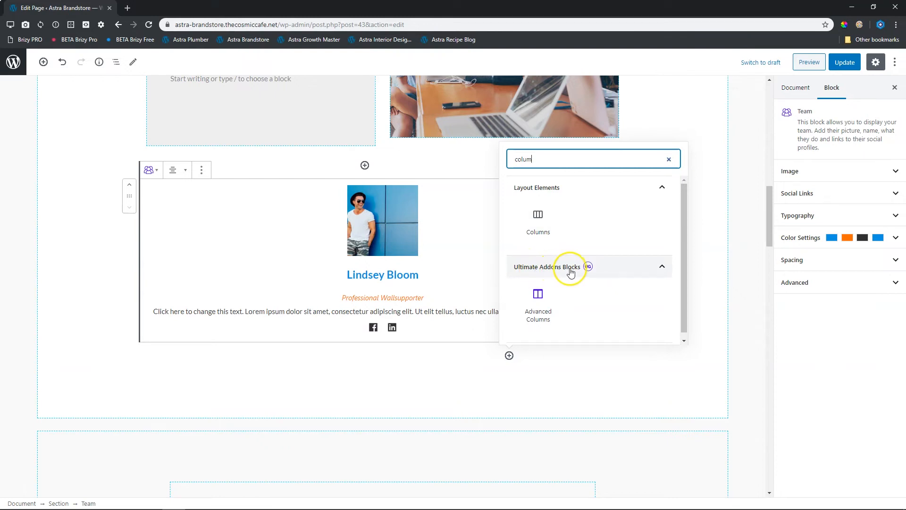
{"action": "left_click", "coordinate": [556, 311]}
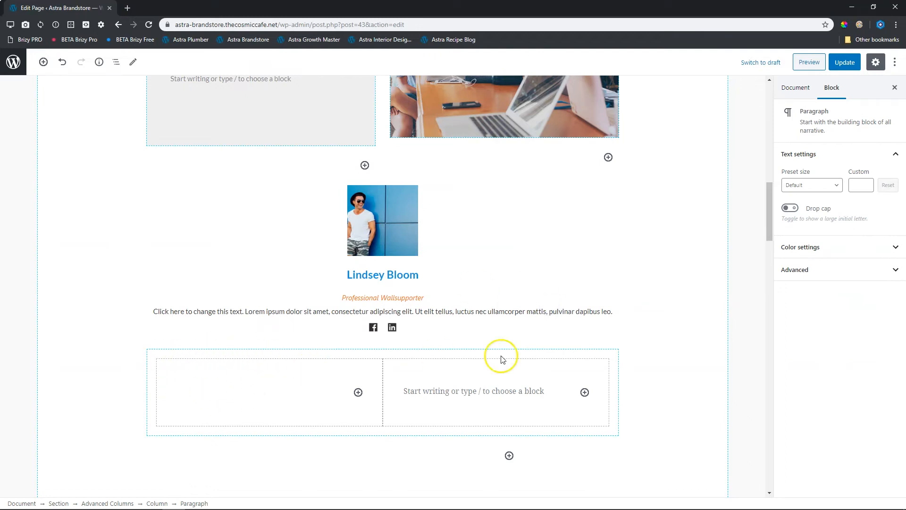
Set the Advanced Columns block to 3 columns.
{"action": "left_click", "coordinate": [116, 62]}
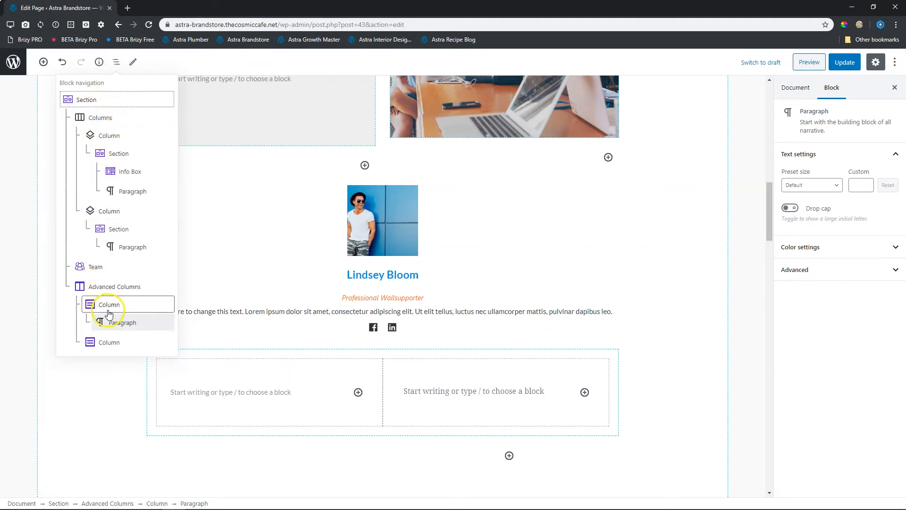
{"action": "left_click", "coordinate": [109, 289]}
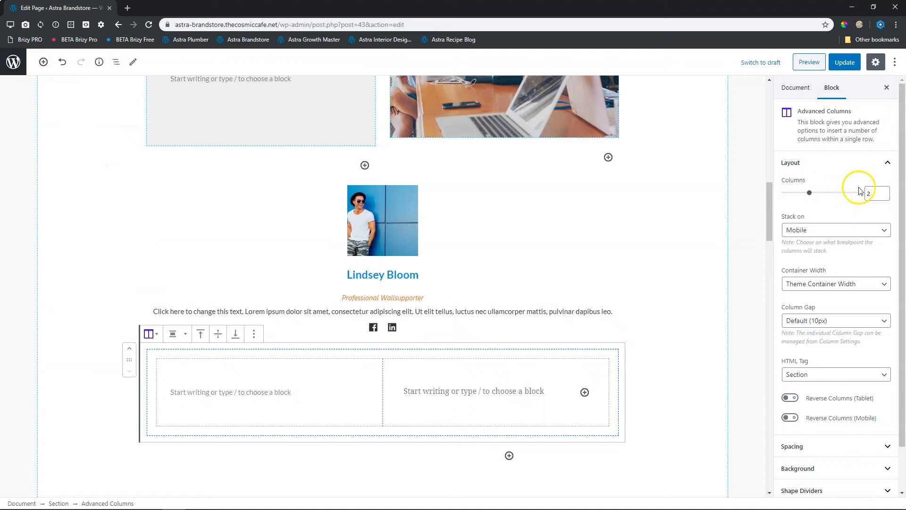
{"action": "left_click", "coordinate": [885, 192]}
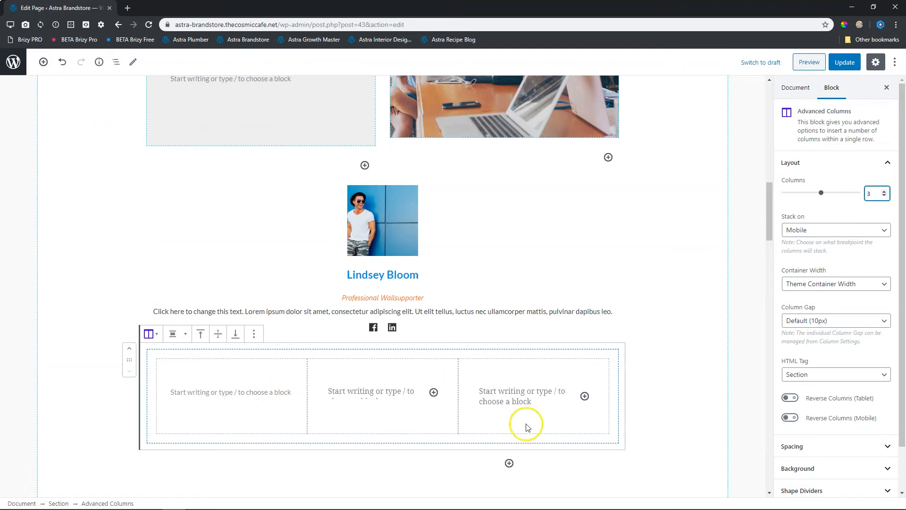
Duplicate the Team block twice so there are three copies above the Advanced Columns block.
{"action": "left_click", "coordinate": [402, 238]}
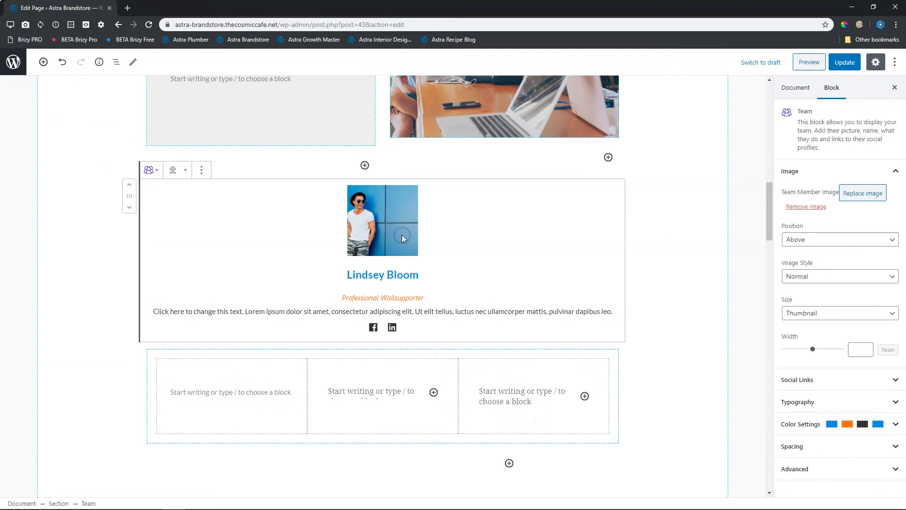
{"action": "left_click", "coordinate": [201, 170]}
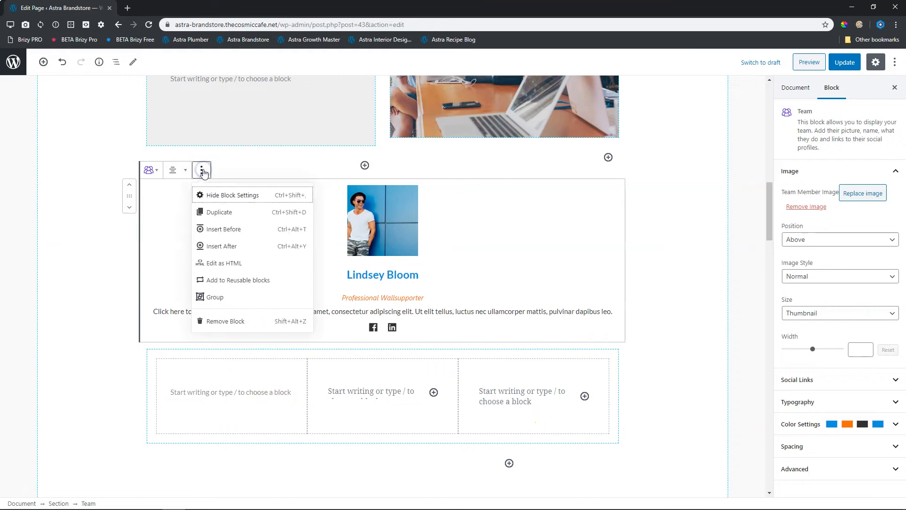
{"action": "left_click", "coordinate": [228, 212]}
{"action": "scroll", "coordinate": [228, 213], "scroll_direction": "down", "scroll_amount": 4}
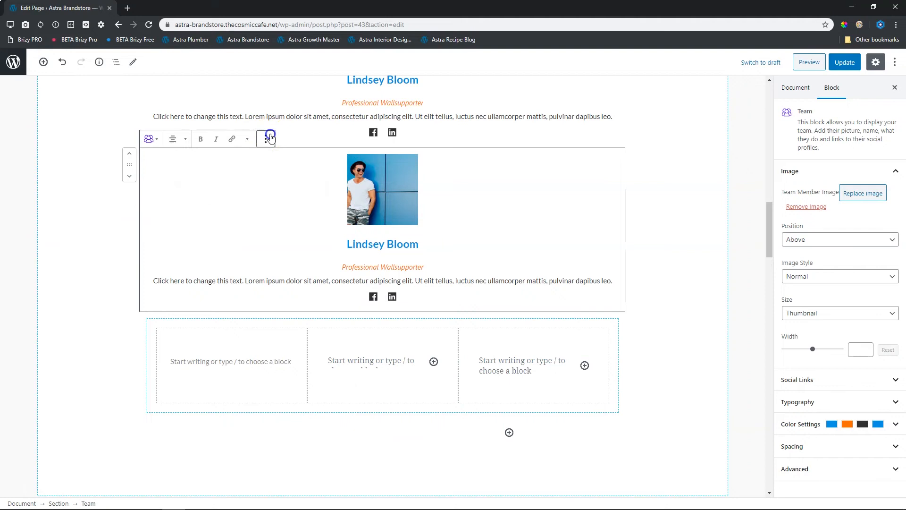
{"action": "left_click", "coordinate": [265, 139]}
{"action": "left_click", "coordinate": [266, 181]}
{"action": "scroll", "coordinate": [265, 181], "scroll_direction": "down", "scroll_amount": 4}
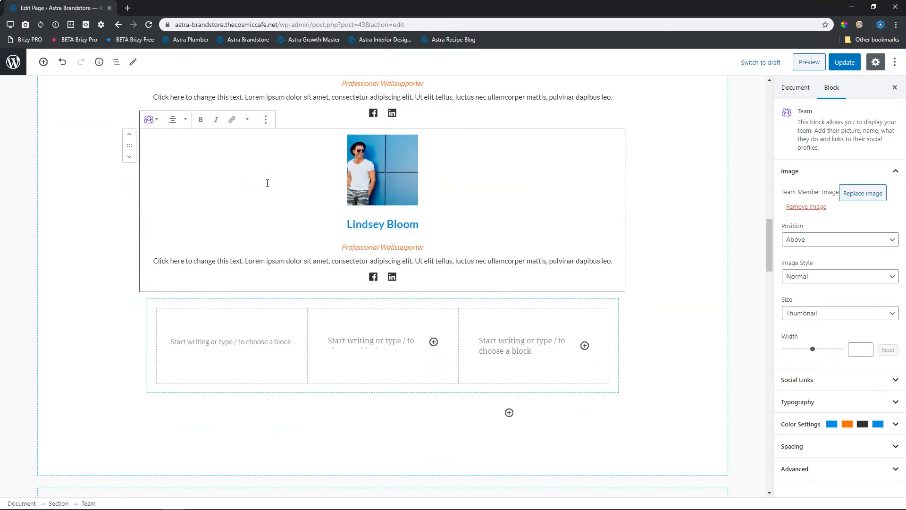
Move the three Team blocks into the Advanced Columns block, one in each column.
{"action": "left_click_drag", "start_coordinate": [127, 139], "coordinate": [204, 344]}
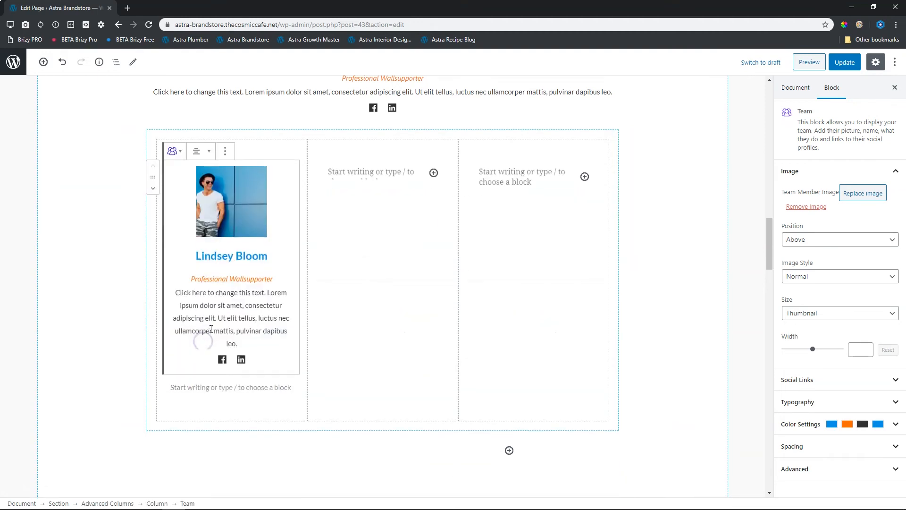
{"action": "scroll", "coordinate": [233, 267], "scroll_direction": "up", "scroll_amount": 2}
{"action": "left_click", "coordinate": [247, 134]}
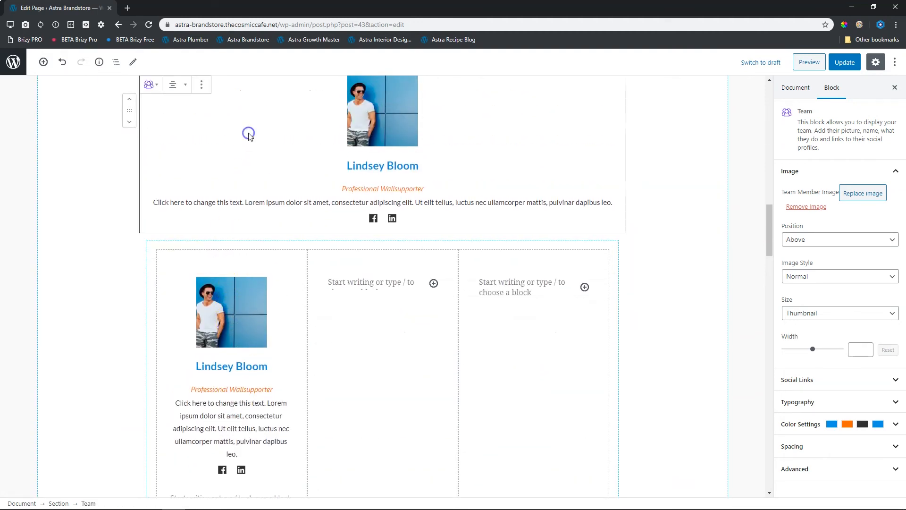
{"action": "left_click_drag", "start_coordinate": [125, 115], "coordinate": [366, 285]}
{"action": "scroll", "coordinate": [352, 271], "scroll_direction": "up", "scroll_amount": 5}
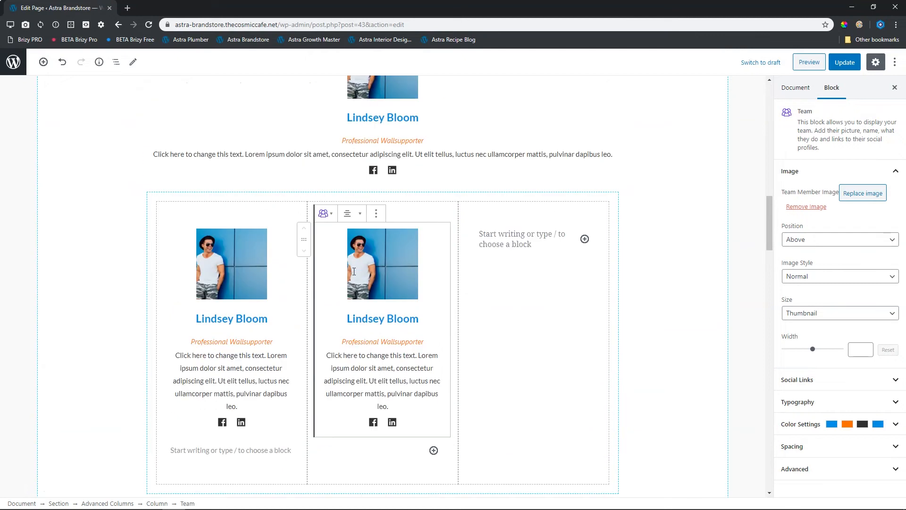
{"action": "left_click", "coordinate": [299, 187]}
{"action": "left_click_drag", "start_coordinate": [130, 158], "coordinate": [507, 361]}
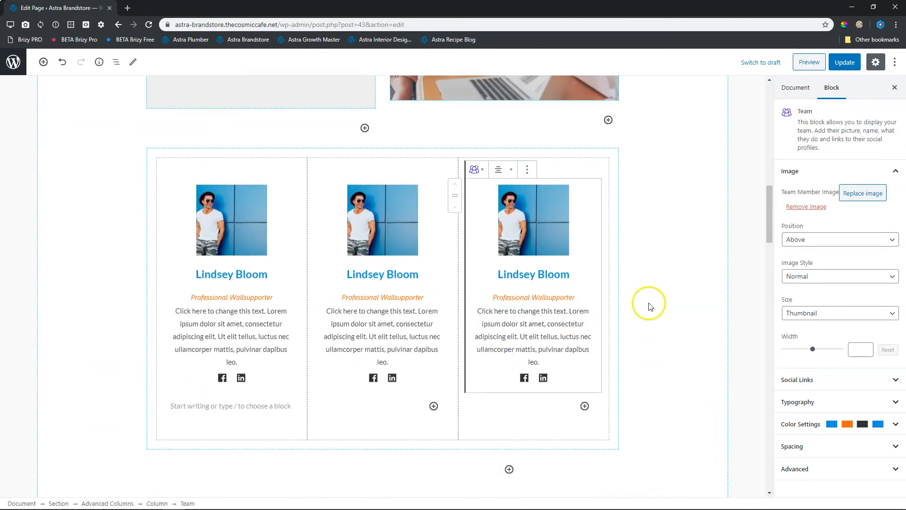
{"action": "left_click", "coordinate": [645, 289]}
Enter the filler text "jdaldfjsa;lskjdf;las" in the empty paragraph below the first column's Team block.
{"action": "scroll", "coordinate": [647, 286], "scroll_direction": "up", "scroll_amount": 5}
{"action": "scroll", "coordinate": [559, 313], "scroll_direction": "down", "scroll_amount": 7}
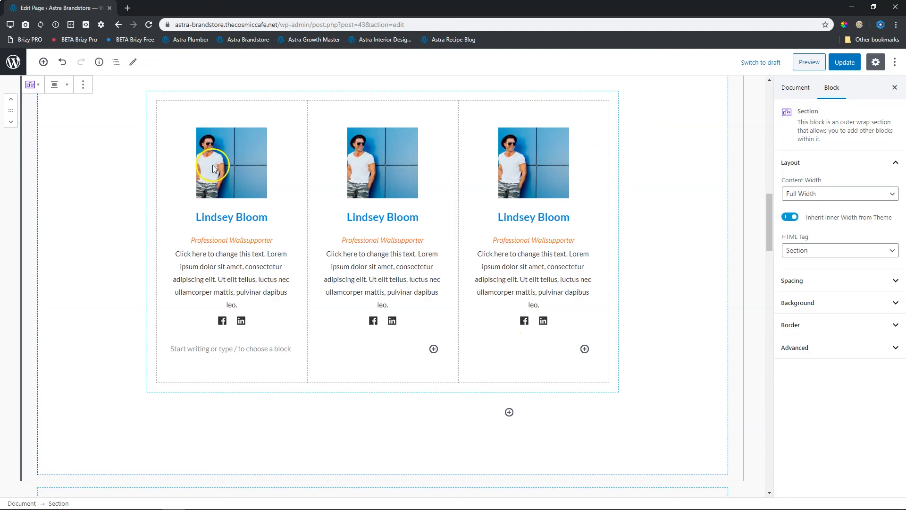
{"action": "left_click", "coordinate": [250, 171]}
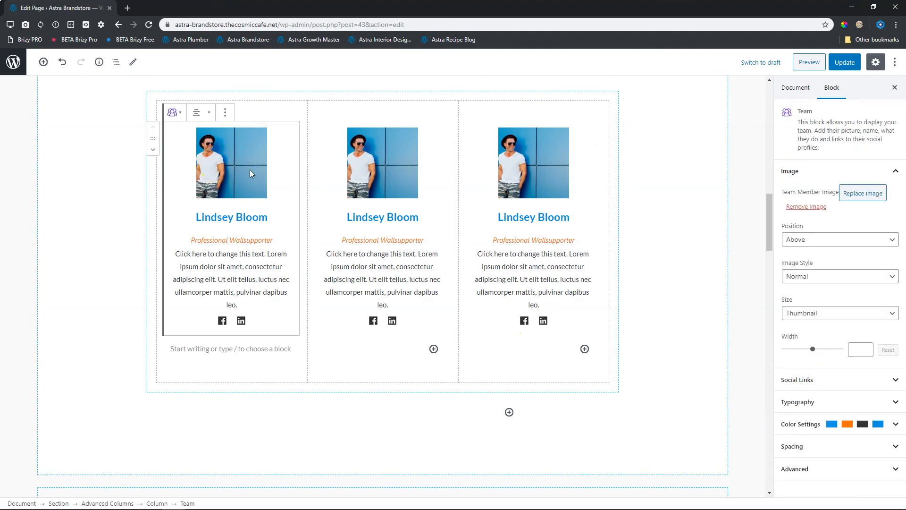
{"action": "left_click", "coordinate": [116, 62]}
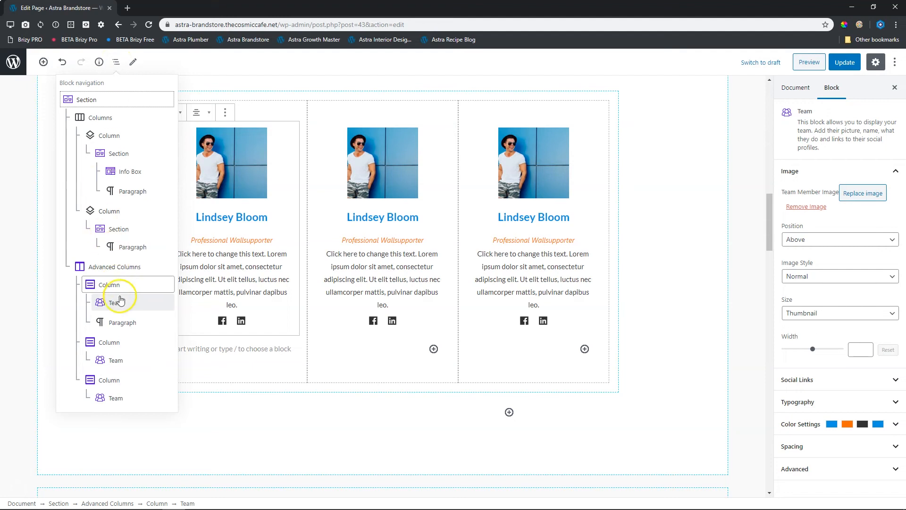
{"action": "left_click", "coordinate": [107, 283]}
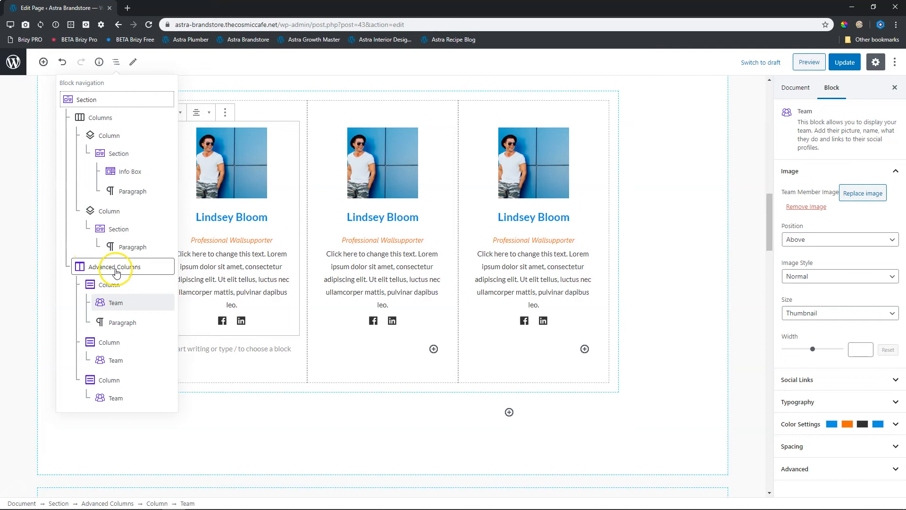
{"action": "left_click", "coordinate": [122, 324]}
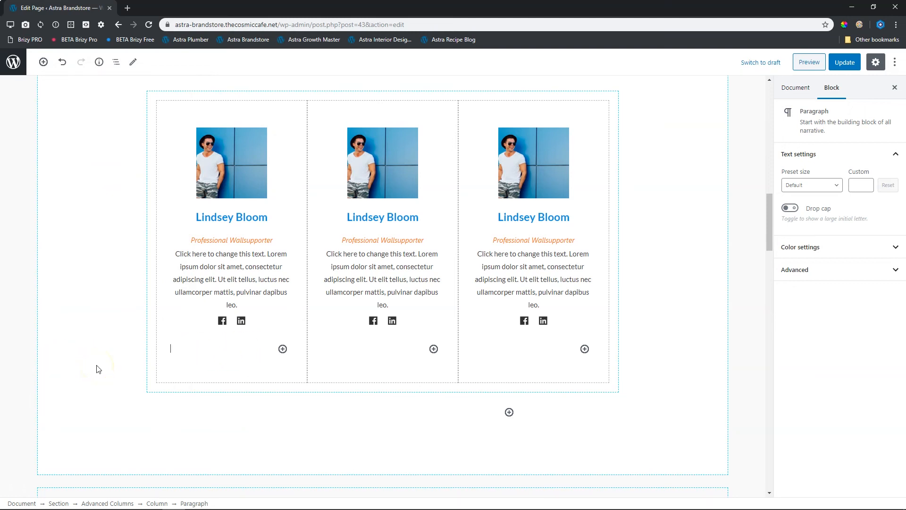
{"action": "type", "text": "jdaldfjsa;lskjdf;las"}
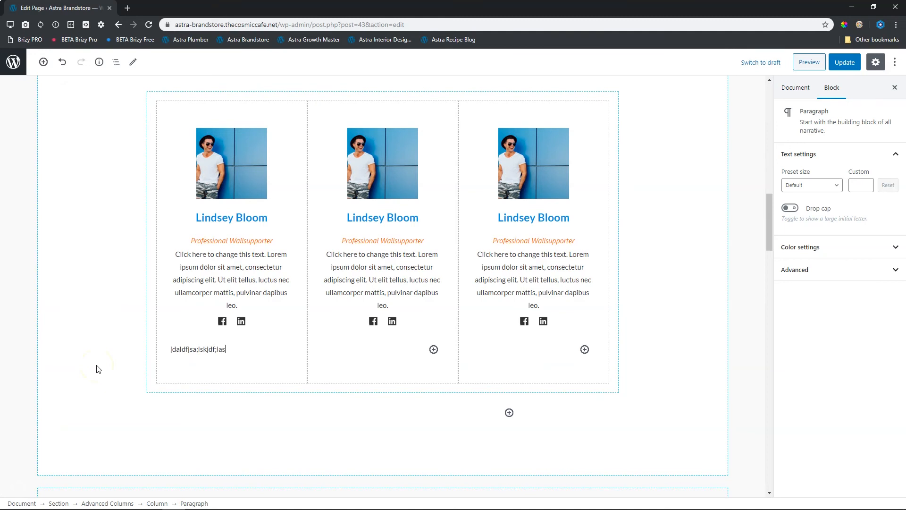
Remove the paragraph block below the Team block in the first column.
{"action": "left_click", "coordinate": [97, 367]}
{"action": "scroll", "coordinate": [105, 324], "scroll_direction": "down", "scroll_amount": 7}
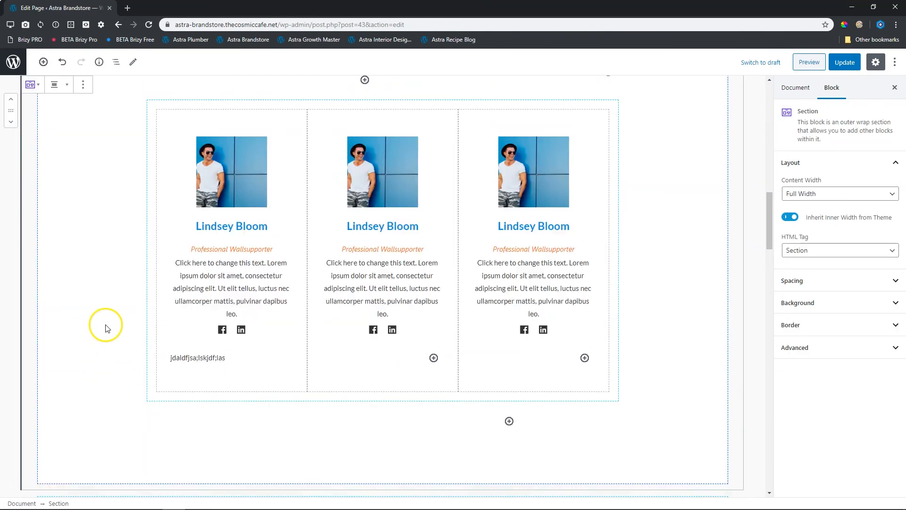
{"action": "left_click", "coordinate": [216, 300]}
{"action": "left_click", "coordinate": [287, 280]}
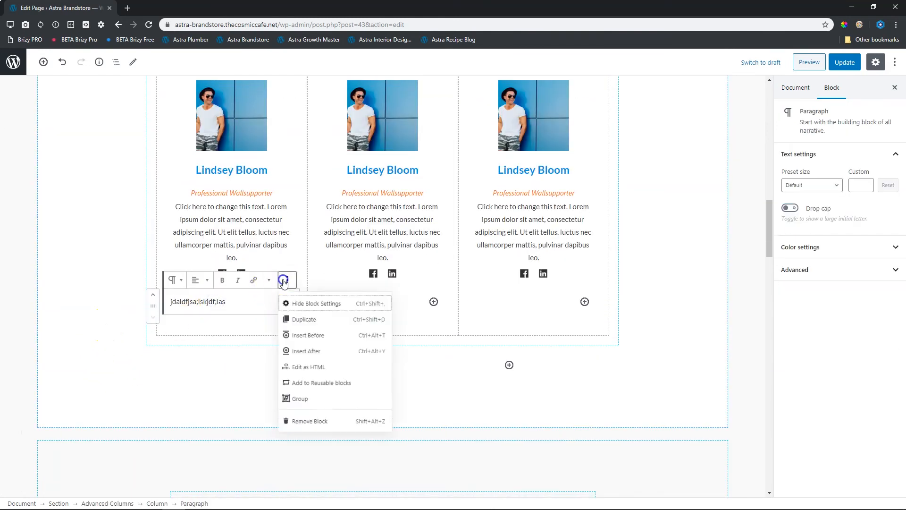
{"action": "left_click", "coordinate": [303, 430]}
Replace the image in the second column's Team block with women-fashion-free-img.jpg from the media library.
{"action": "scroll", "coordinate": [143, 323], "scroll_direction": "down", "scroll_amount": 7}
{"action": "scroll", "coordinate": [144, 324], "scroll_direction": "up", "scroll_amount": 1}
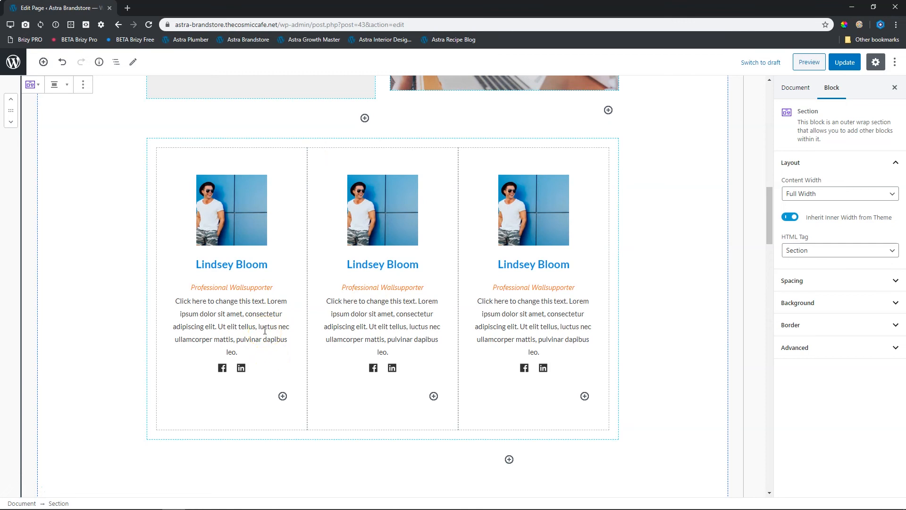
{"action": "left_click", "coordinate": [395, 211]}
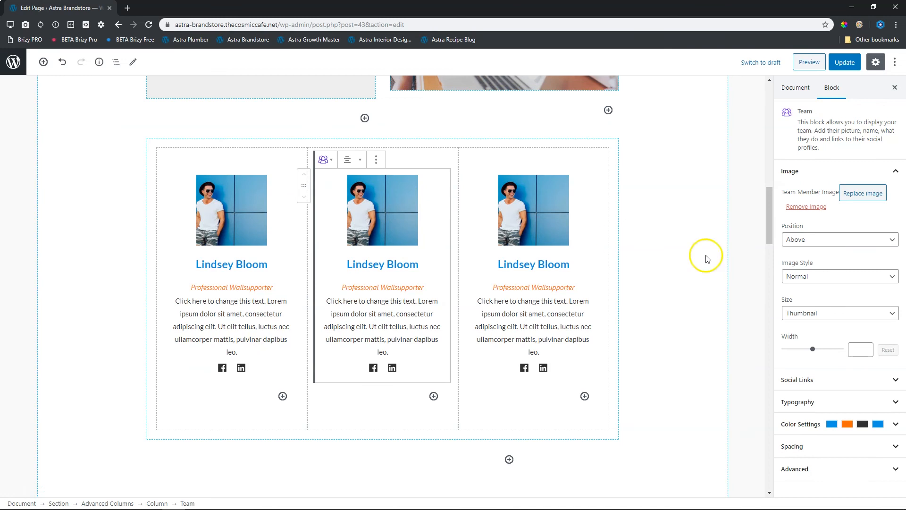
{"action": "left_click", "coordinate": [854, 196]}
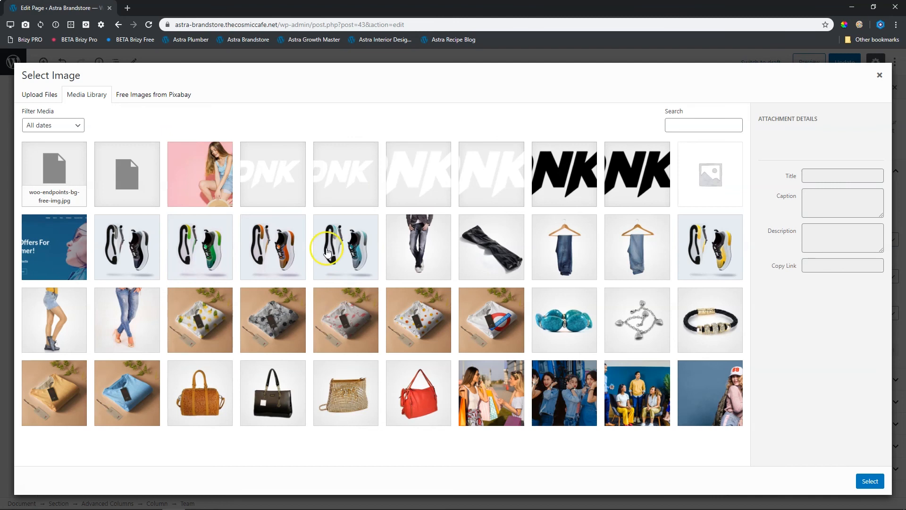
{"action": "left_click", "coordinate": [227, 191]}
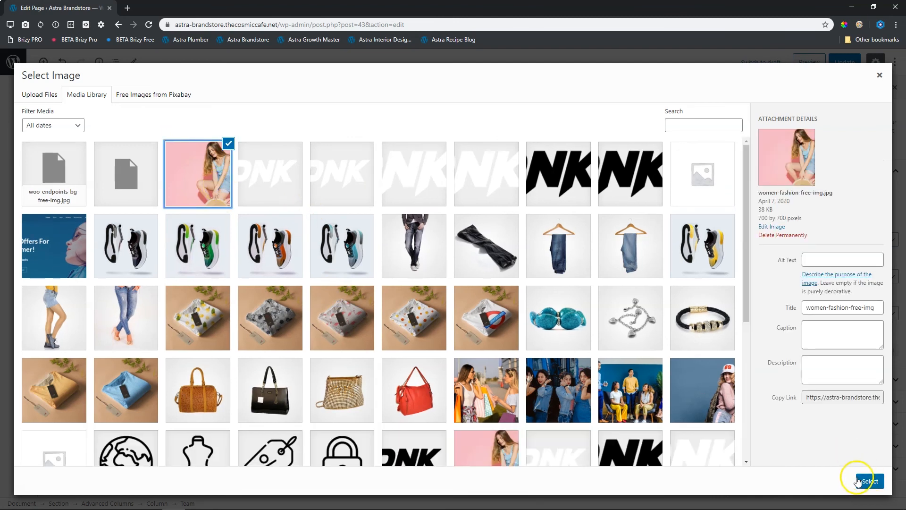
{"action": "left_click", "coordinate": [859, 482]}
Replace the image in the third column's Team block with the media library photo of the woman in a cap against a blue background.
{"action": "left_click", "coordinate": [518, 224]}
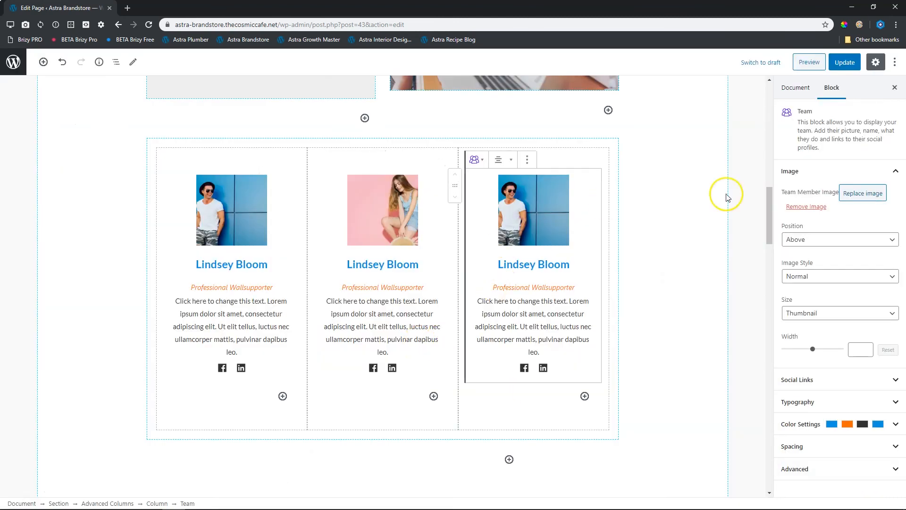
{"action": "left_click", "coordinate": [854, 194]}
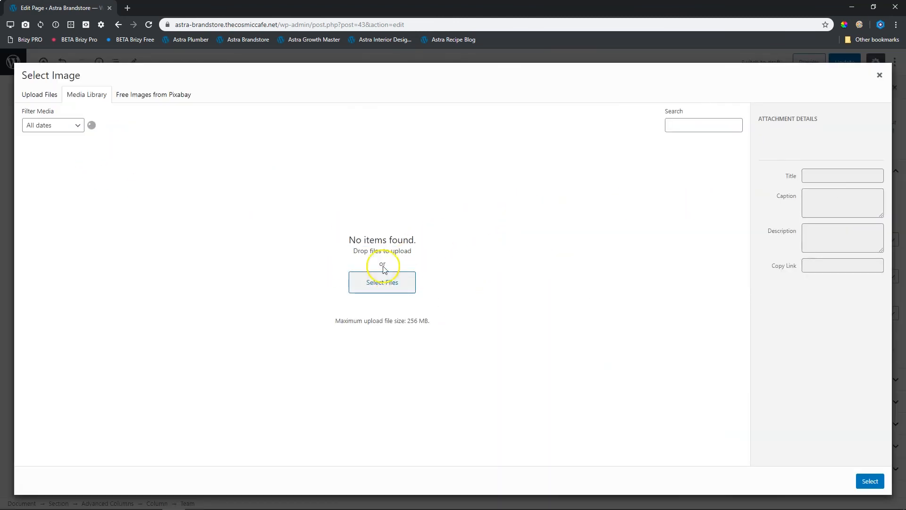
{"action": "scroll", "coordinate": [441, 283], "scroll_direction": "down", "scroll_amount": 4}
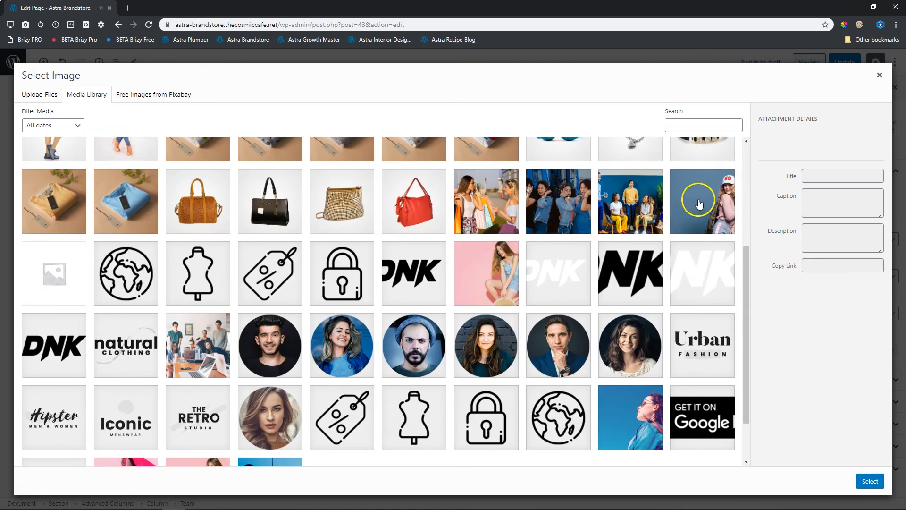
{"action": "left_click", "coordinate": [699, 204]}
{"action": "left_click", "coordinate": [871, 481]}
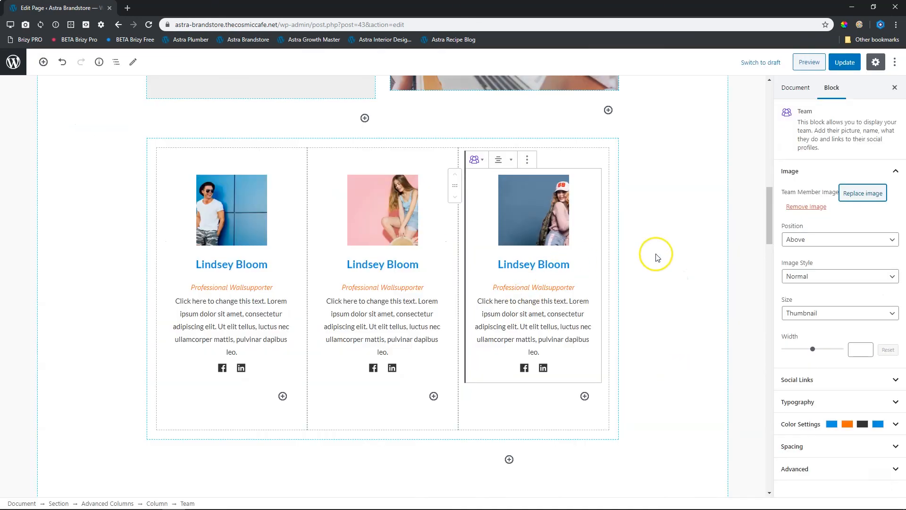
{"action": "left_click", "coordinate": [658, 258]}
Update the About page and preview its three-column team section in the browser.
{"action": "left_click", "coordinate": [843, 63]}
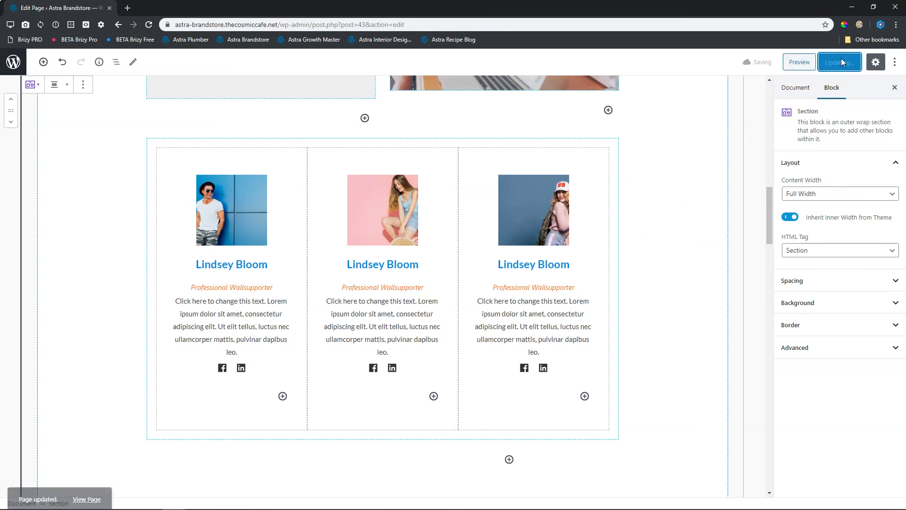
{"action": "left_click", "coordinate": [799, 63]}
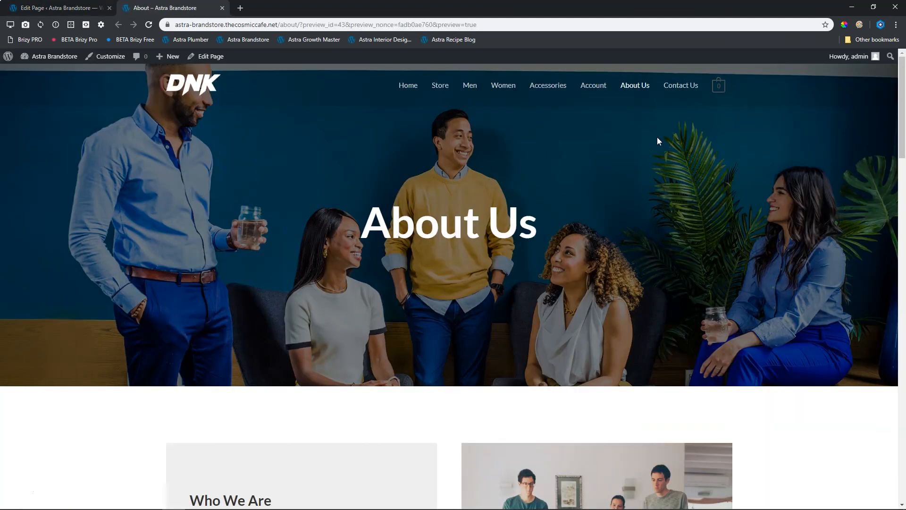
{"action": "scroll", "coordinate": [659, 141], "scroll_direction": "down", "scroll_amount": 10}
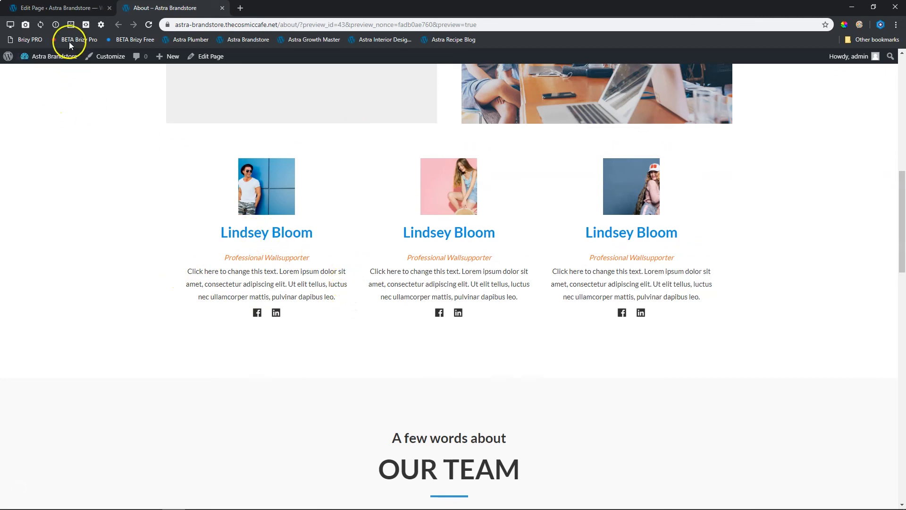
Open the mobile device simulator and examine the team section's layout on the favorite Apple iPad.
{"action": "left_click", "coordinate": [10, 24]}
{"action": "left_click", "coordinate": [33, 39]}
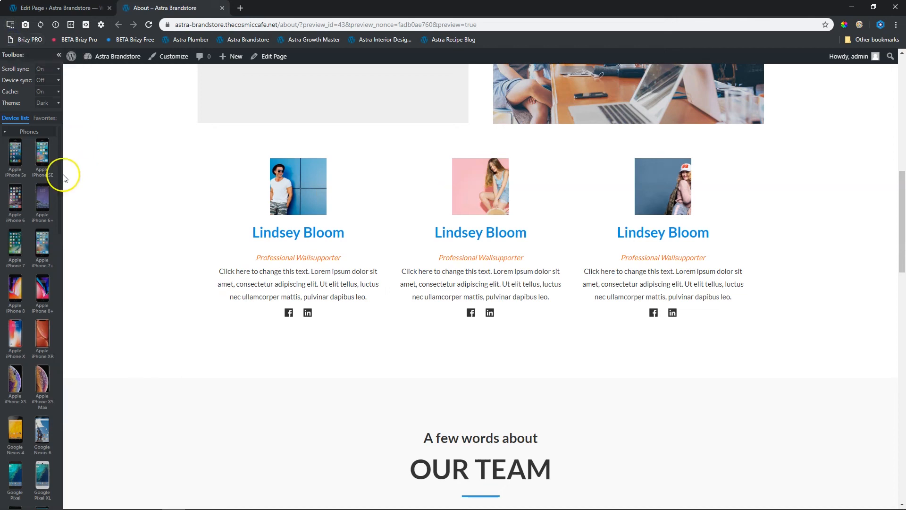
{"action": "left_click", "coordinate": [40, 118]}
{"action": "left_click", "coordinate": [15, 260]}
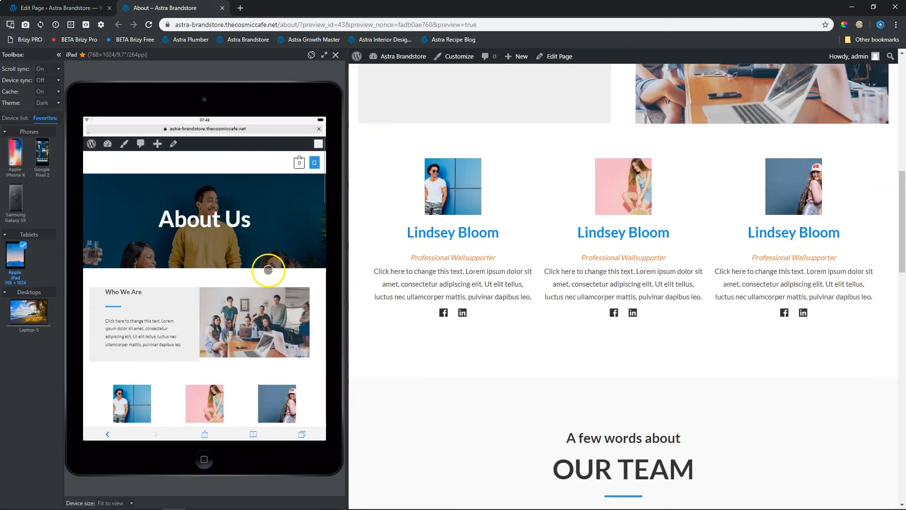
{"action": "scroll", "coordinate": [265, 265], "scroll_direction": "down", "scroll_amount": 5}
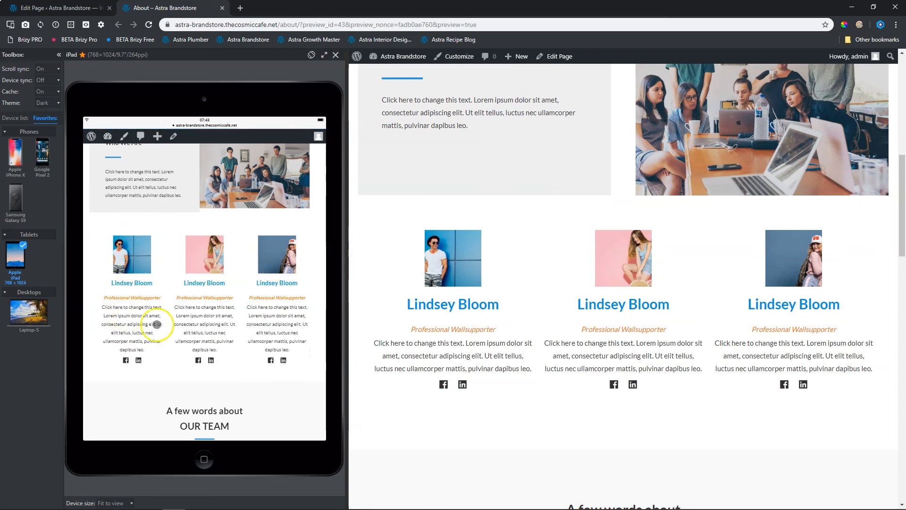
Examine how the team columns stack on a simulated Samsung Galaxy S9, and return to the page editor.
{"action": "left_click", "coordinate": [15, 202]}
{"action": "scroll", "coordinate": [223, 258], "scroll_direction": "down", "scroll_amount": 10}
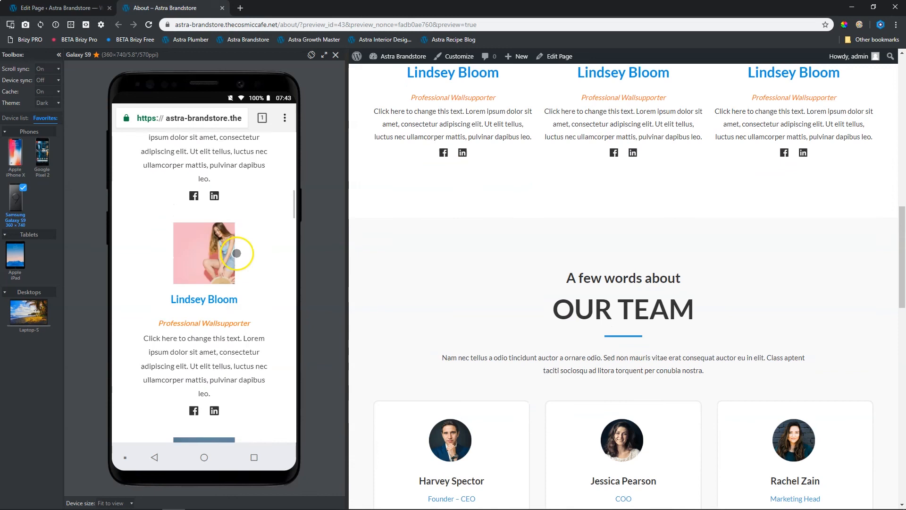
{"action": "scroll", "coordinate": [242, 249], "scroll_direction": "up", "scroll_amount": 10}
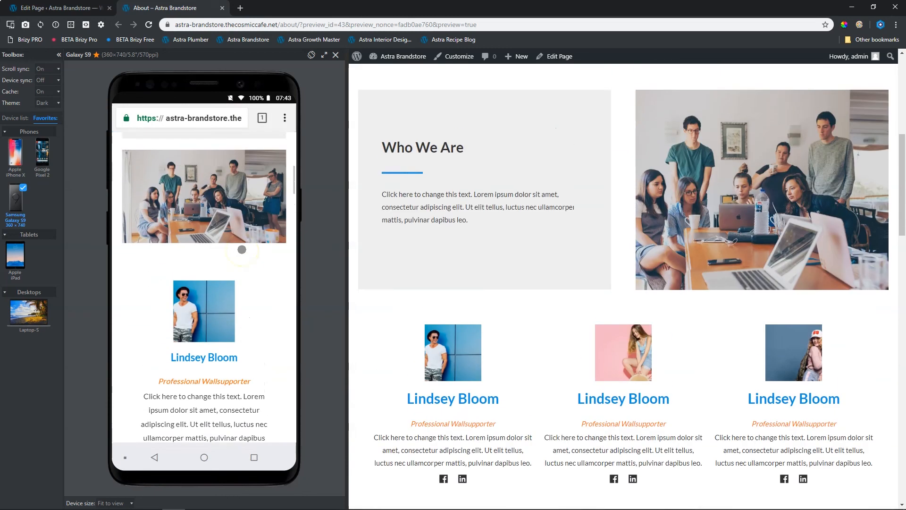
{"action": "scroll", "coordinate": [241, 249], "scroll_direction": "up", "scroll_amount": 3}
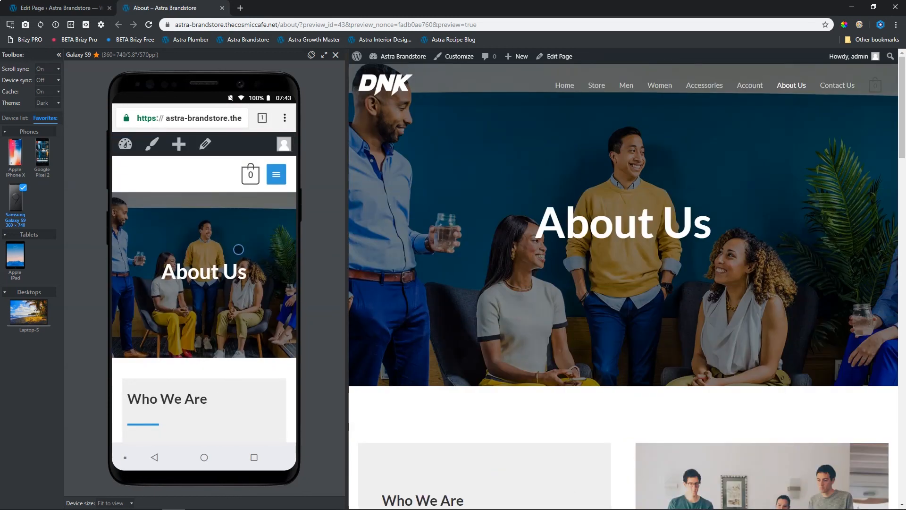
{"action": "left_click", "coordinate": [96, 8]}
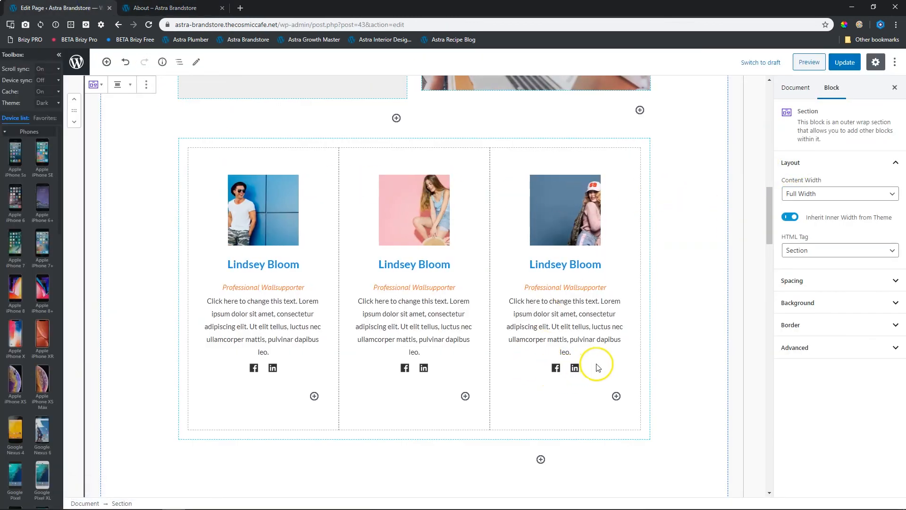
{"action": "left_click", "coordinate": [697, 357]}
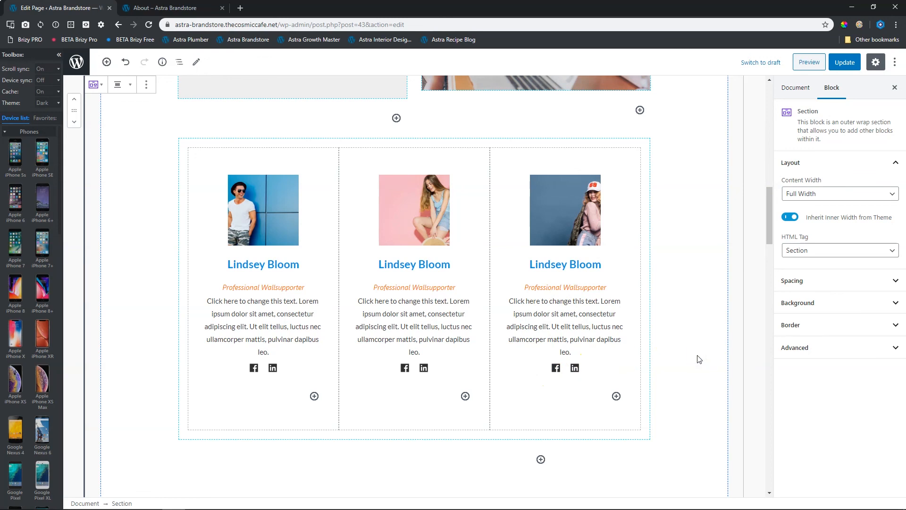